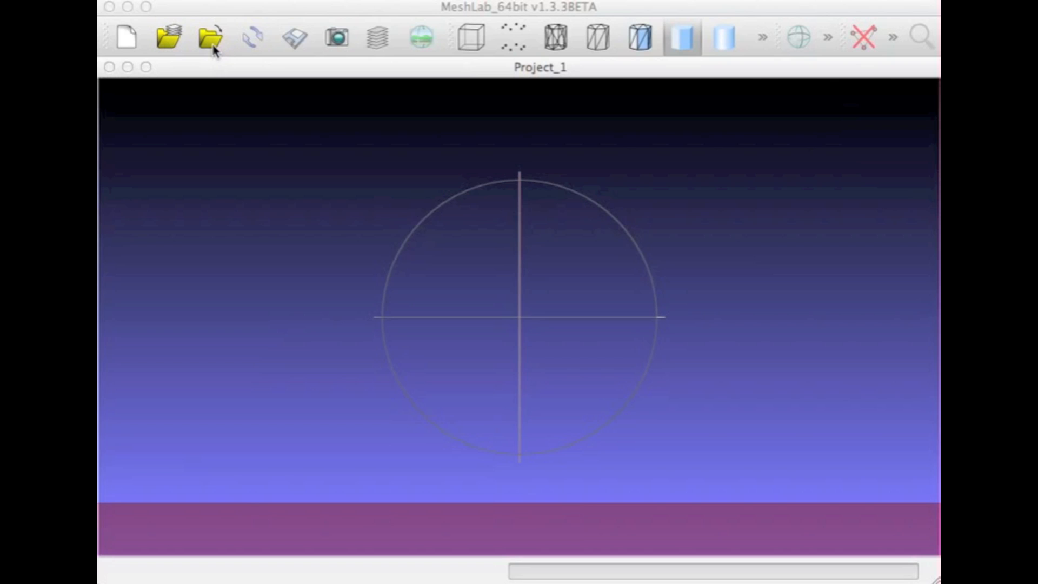
Search for "dentary" and import the mesh Jane right dentary.stl with duplicated vertices unified
left_click(213, 46)
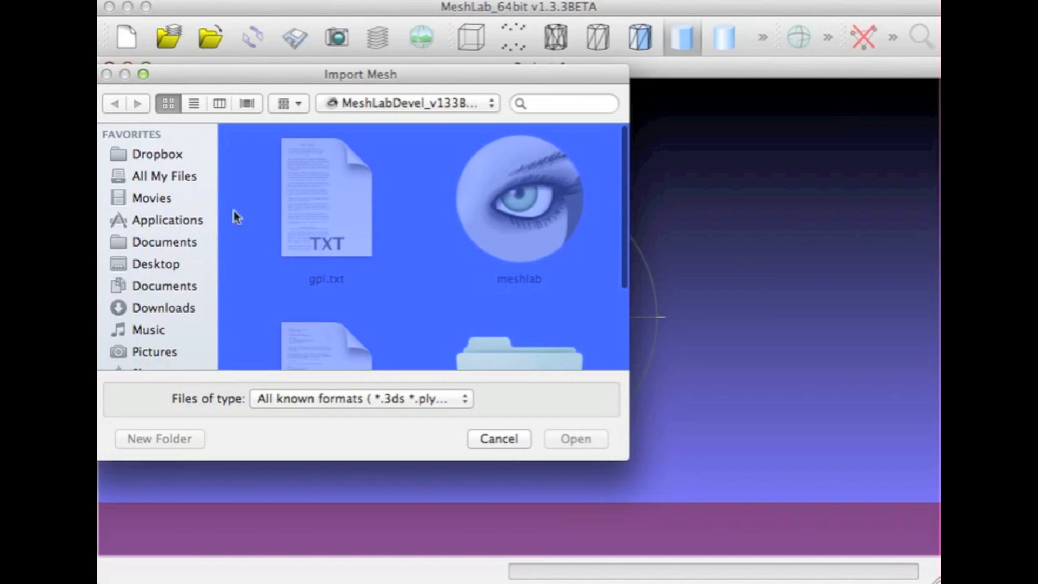
left_click(550, 104)
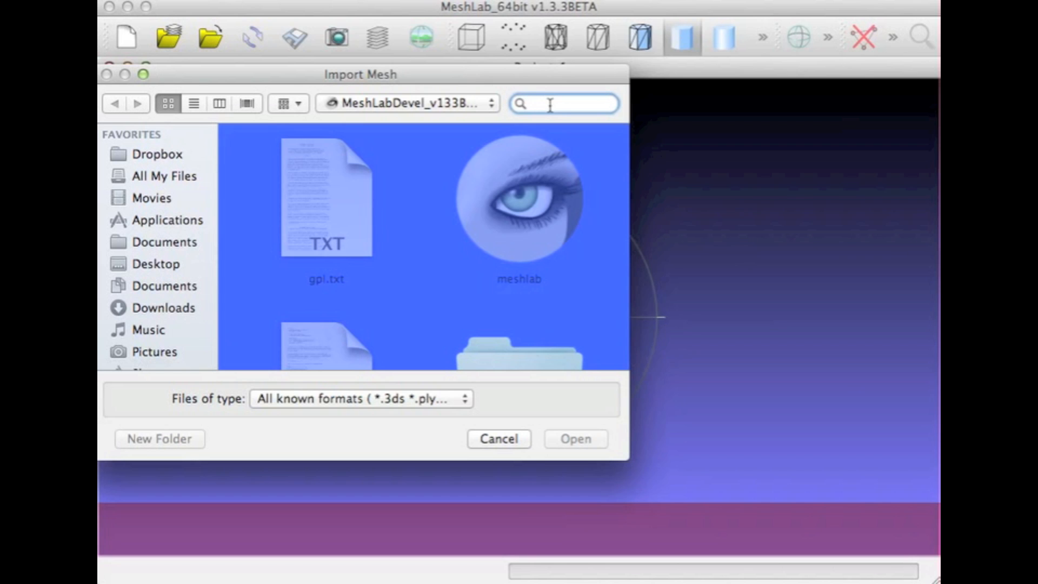
type("denta")
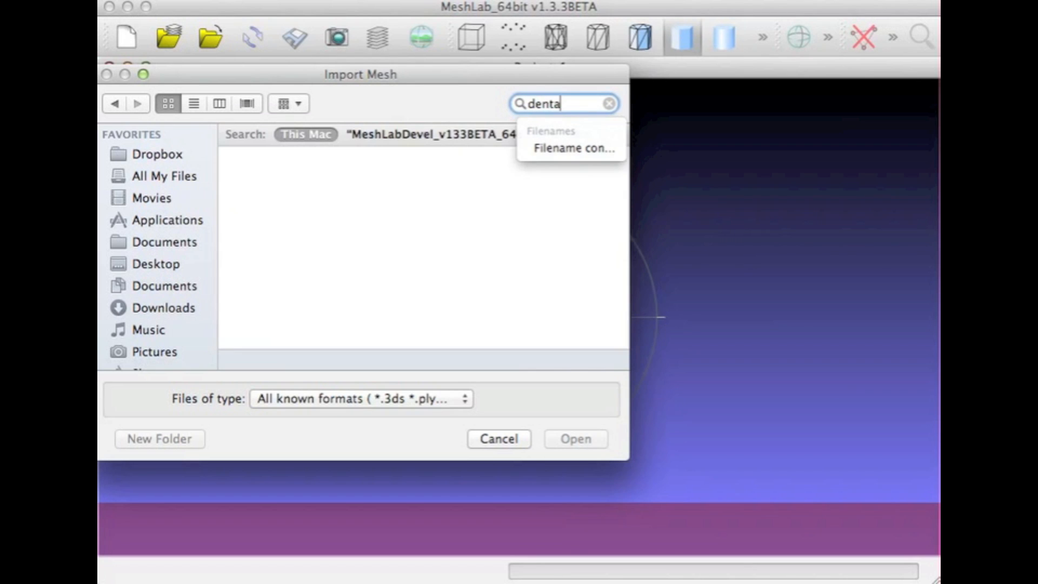
type("ry")
scroll(387, 193, "down", 5)
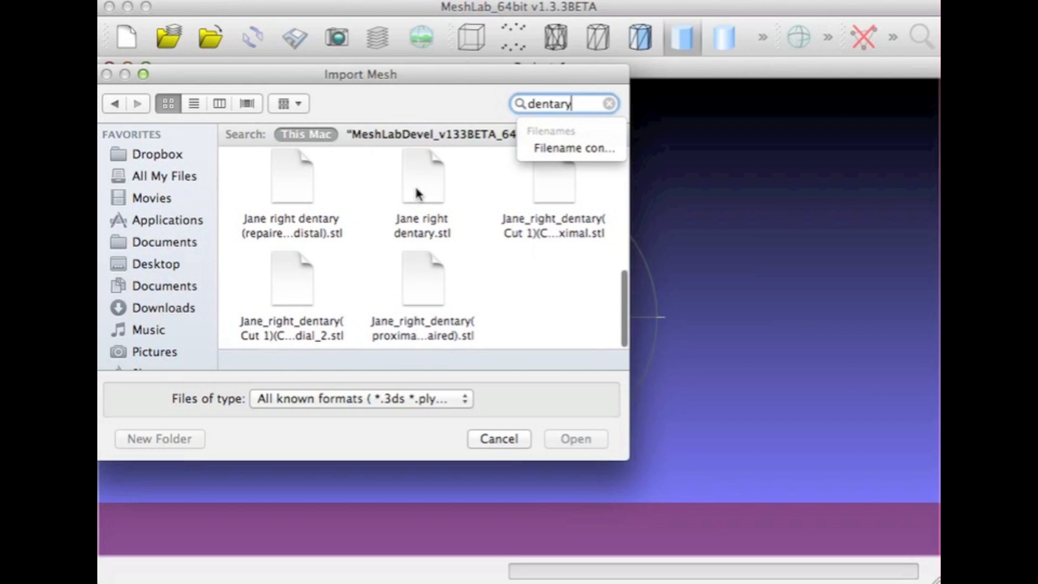
left_click(418, 190)
left_click(583, 438)
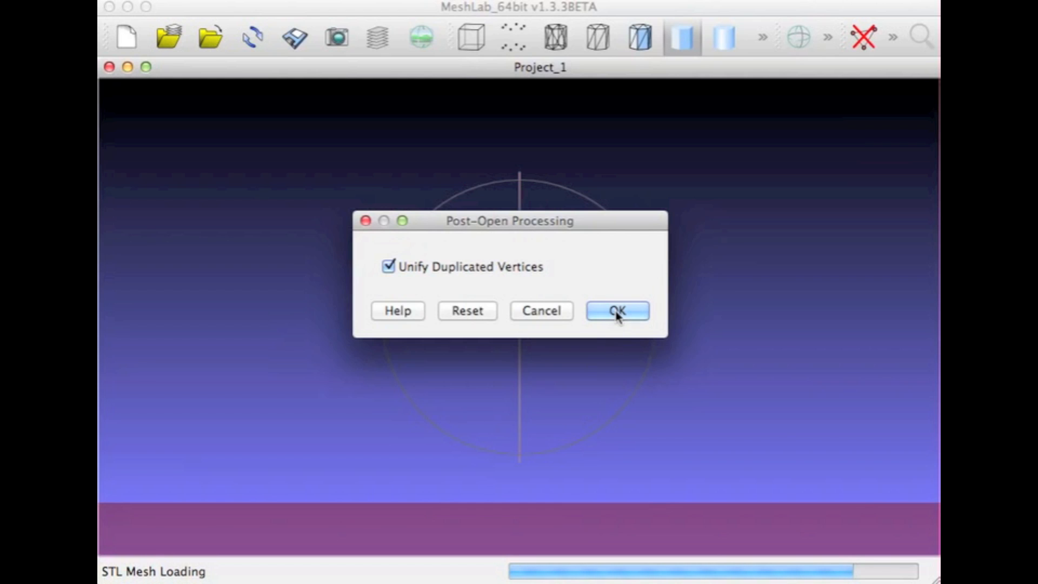
left_click(617, 313)
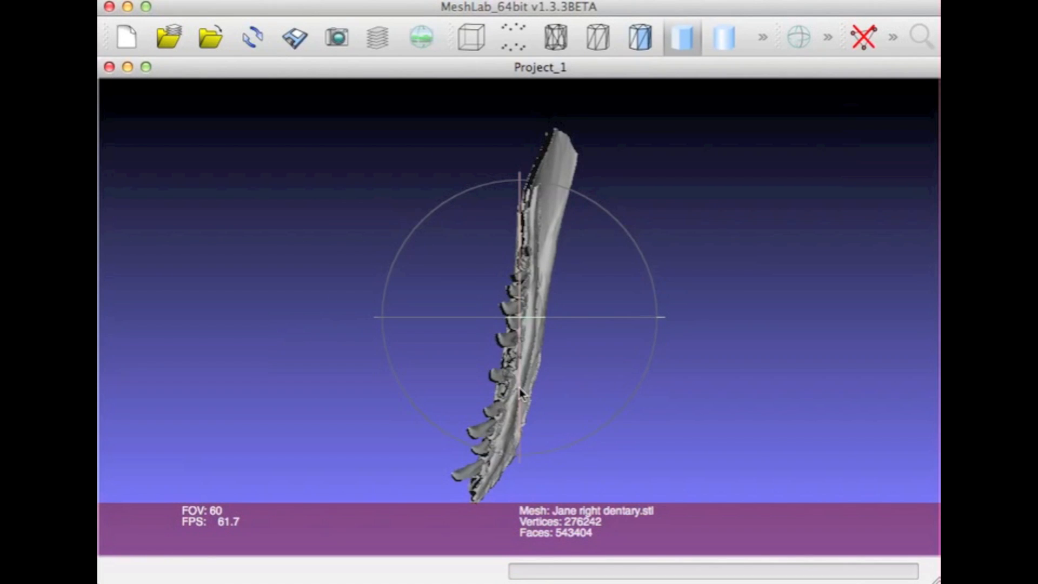
Examine the dentary mesh up close and from several sides, including the teeth, outer surface and open ends
left_click_drag(524, 382, 532, 313)
scroll(531, 313, "up", 5)
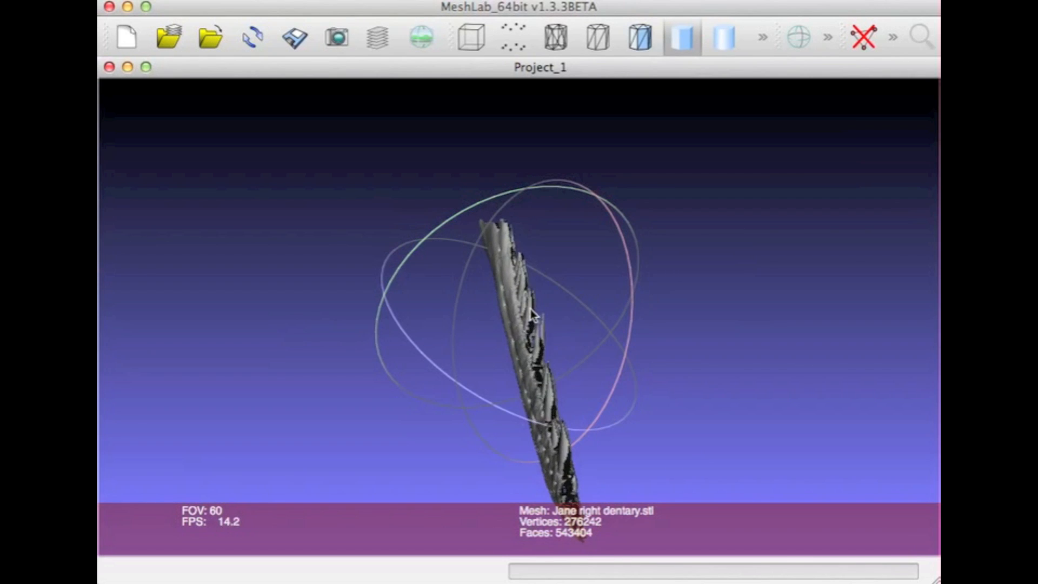
scroll(531, 314, "up", 5)
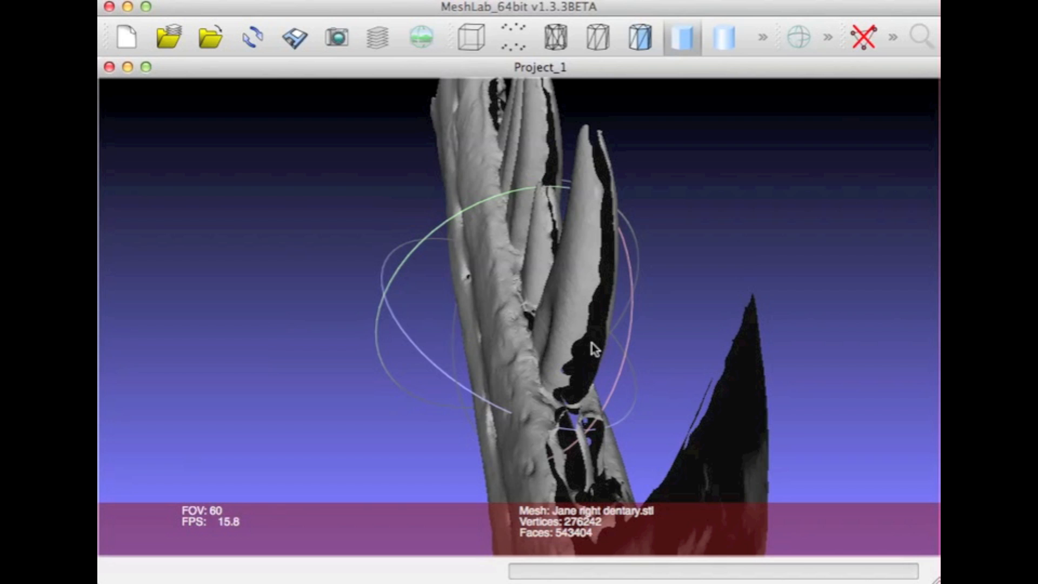
left_click_drag(592, 348, 621, 220)
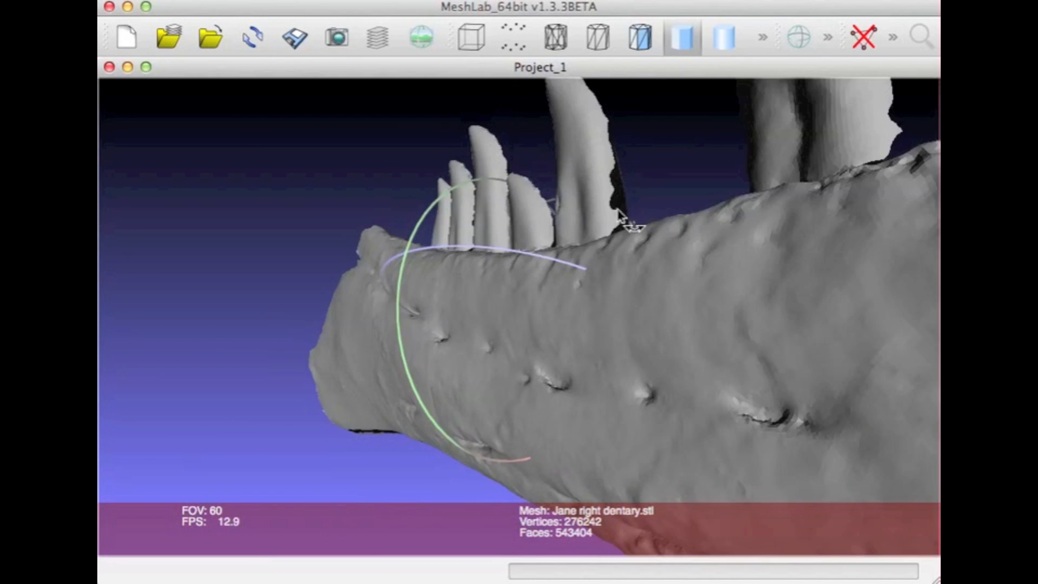
scroll(620, 213, "down", 6)
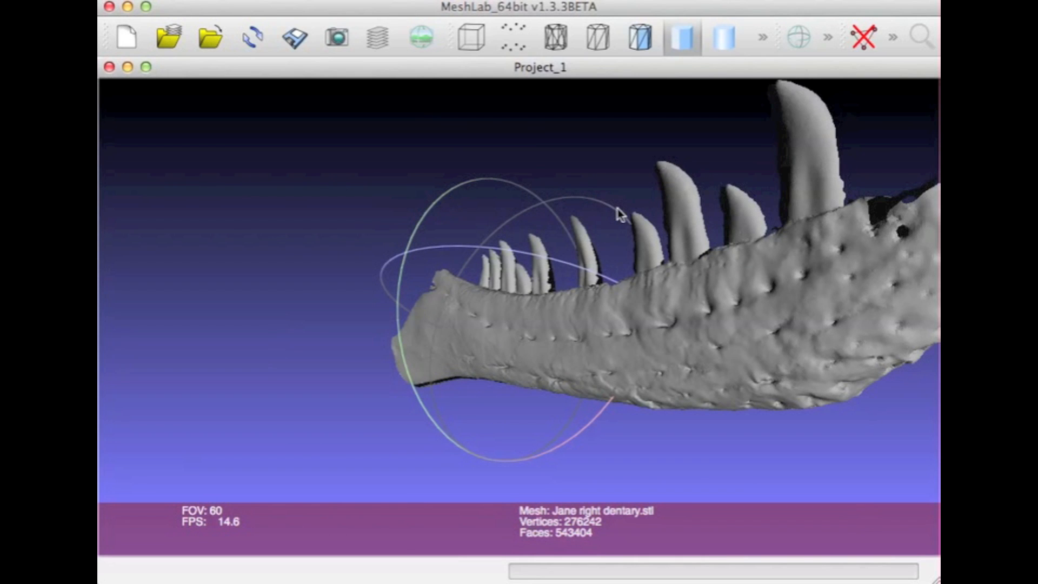
left_click_drag(798, 279, 549, 282)
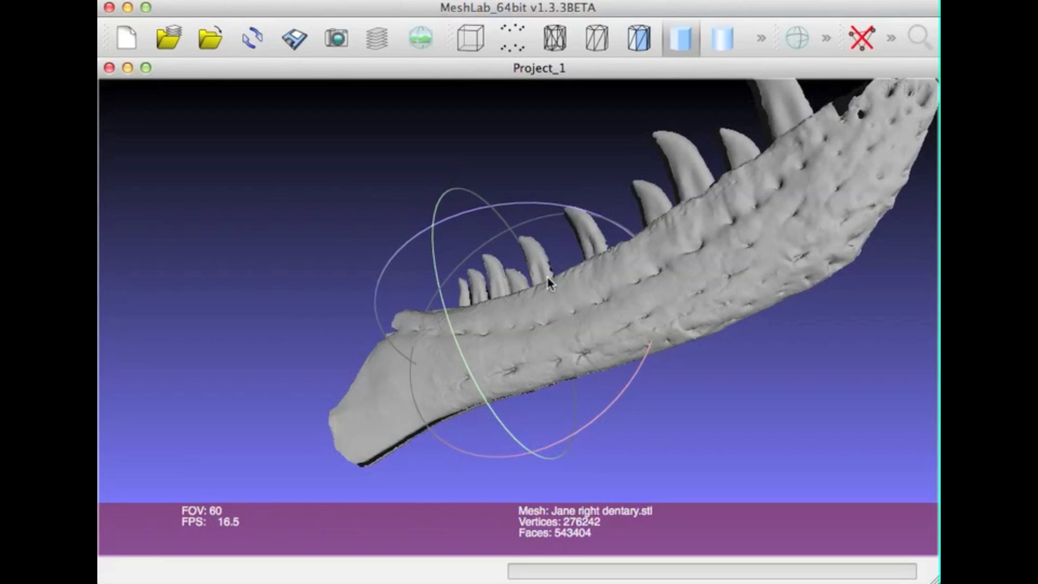
left_click_drag(656, 251, 591, 281)
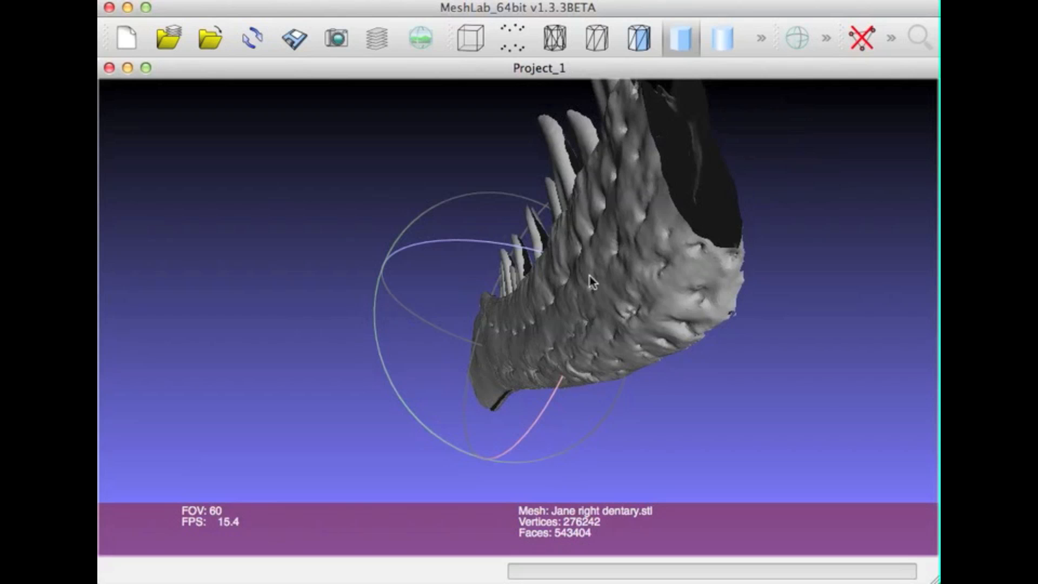
left_click_drag(654, 274, 653, 292)
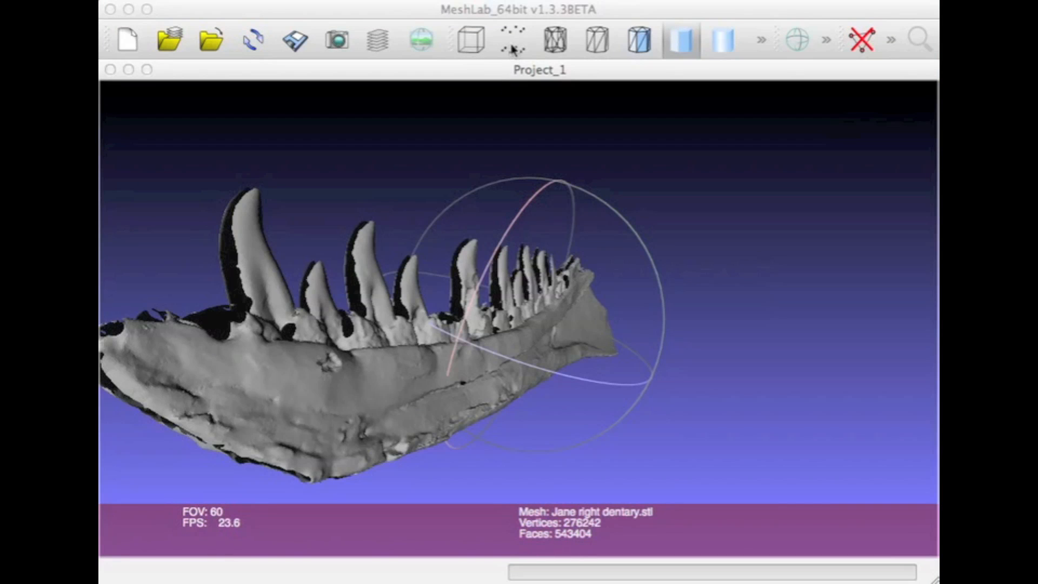
Display the dentary mesh as points and examine its vertices up close around the tooth bases
left_click(513, 49)
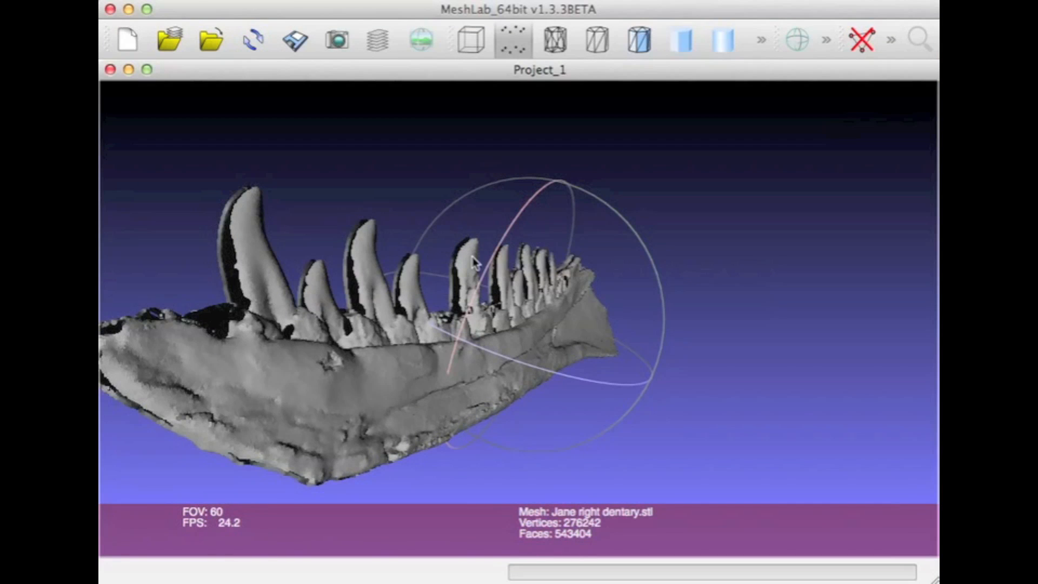
scroll(474, 263, "up", 10)
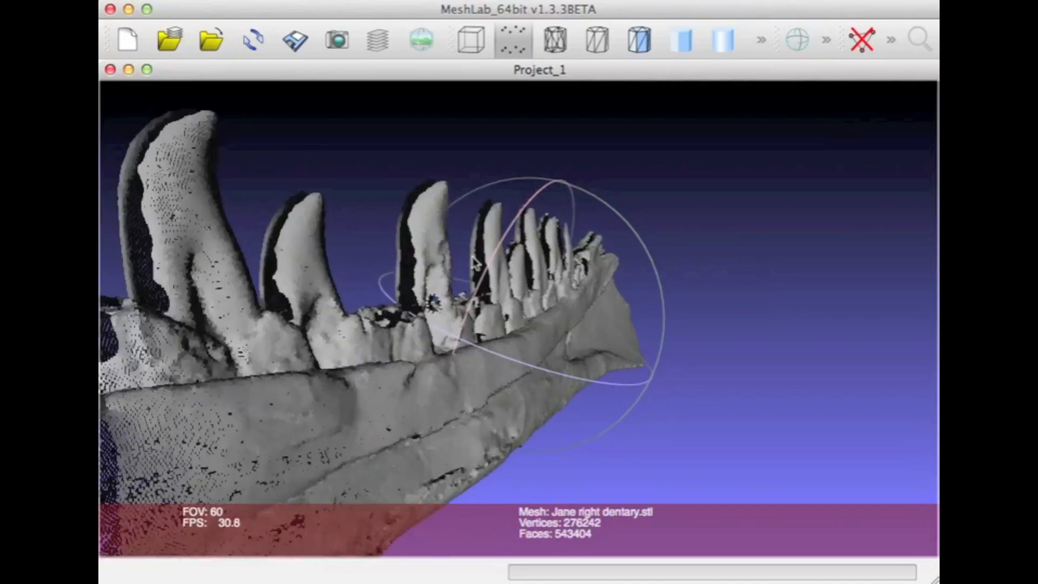
mouse_move(474, 264)
left_mouse_down()
mouse_move(465, 281)
mouse_move(476, 268)
left_mouse_up()
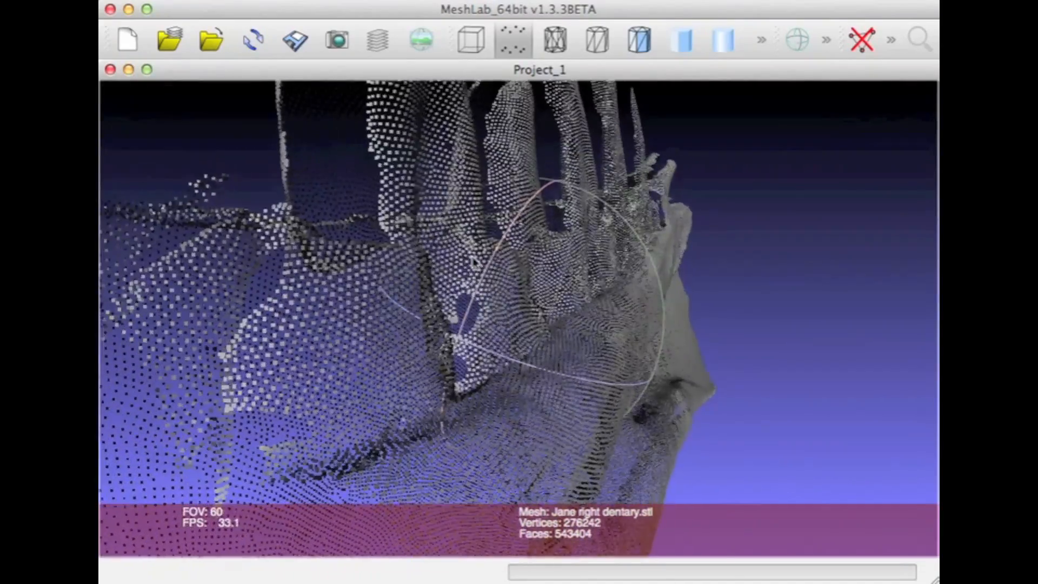
left_click_drag(439, 361, 357, 340)
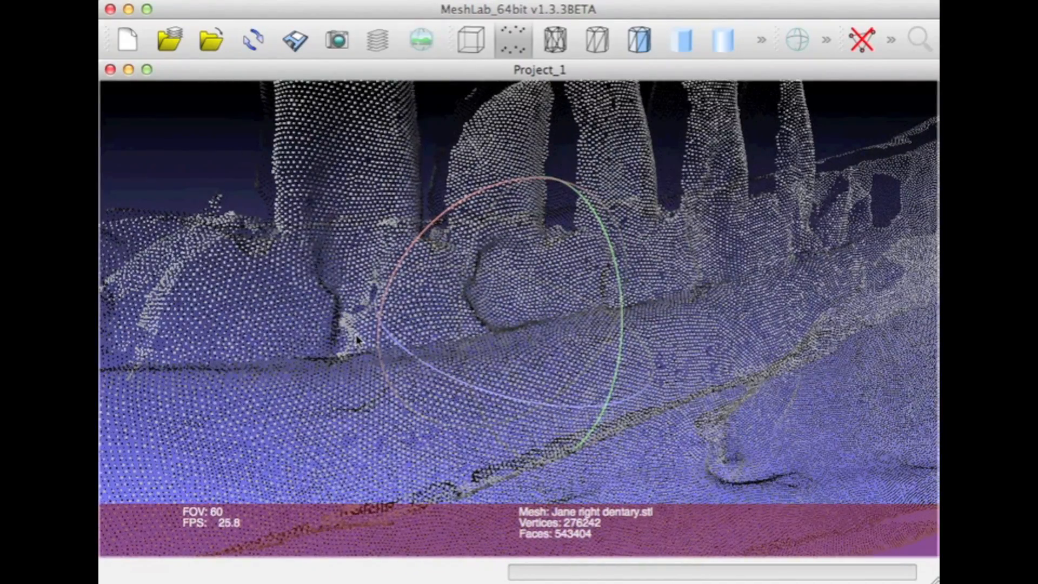
scroll(357, 340, "up", 6)
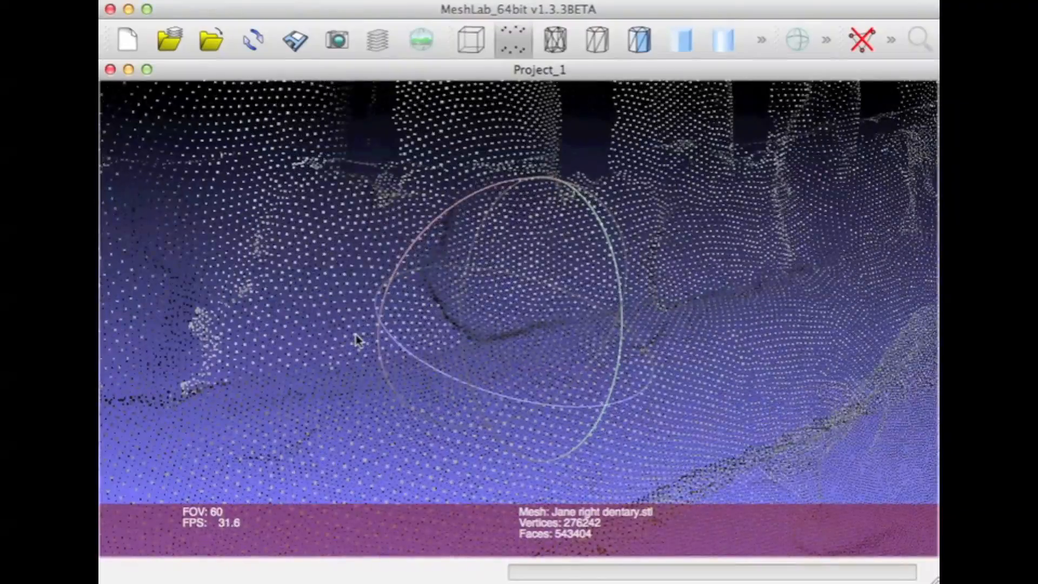
scroll(357, 339, "up", 2)
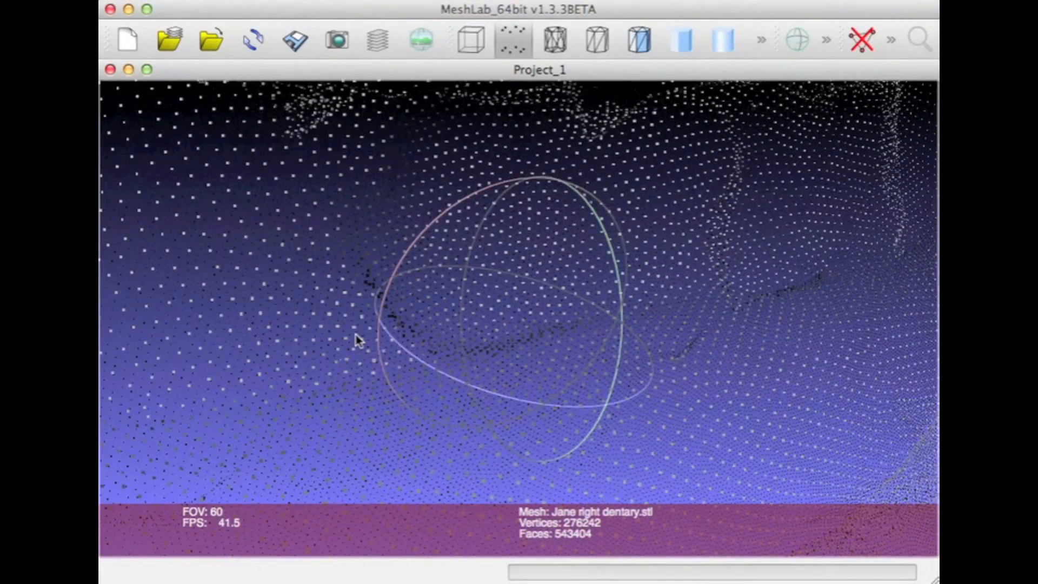
scroll(357, 339, "down", 5)
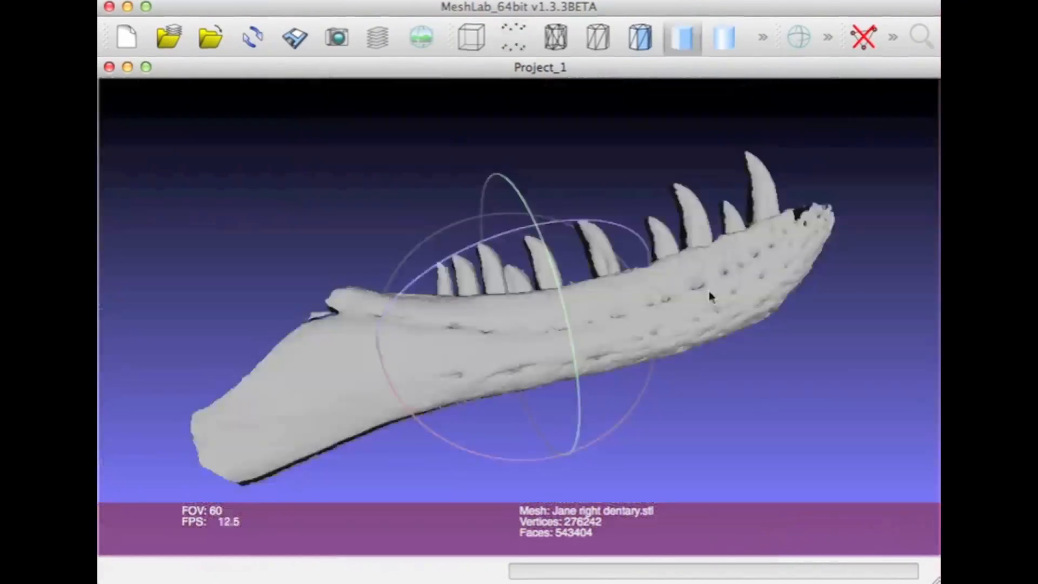
mouse_move(598, 352)
left_mouse_down()
mouse_move(589, 294)
mouse_move(574, 285)
mouse_move(593, 346)
left_mouse_up()
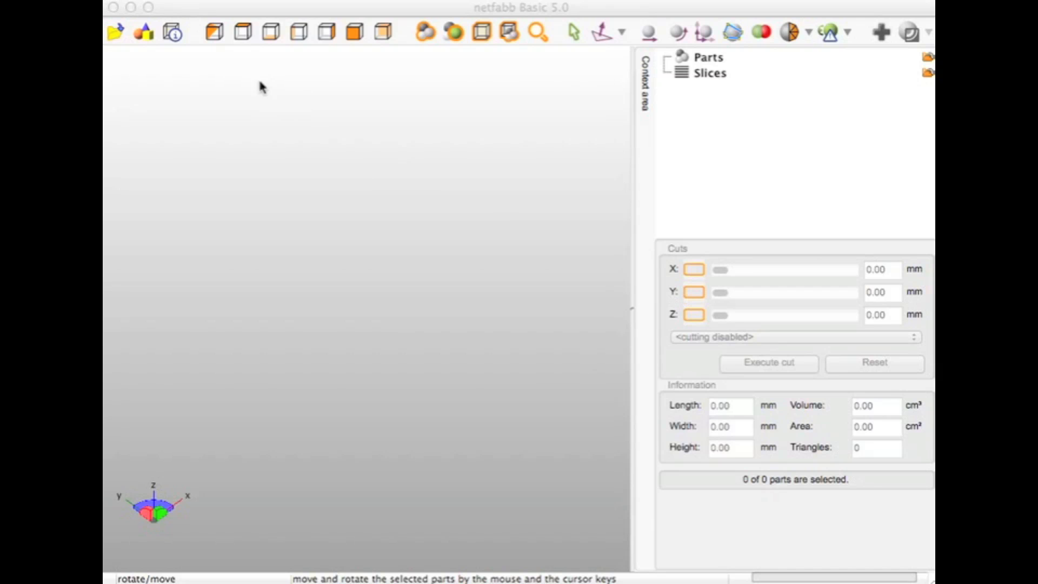
Switch to netfabb Basic, search for "jane dent" and open Jane right dentary.stl
left_click(121, 36)
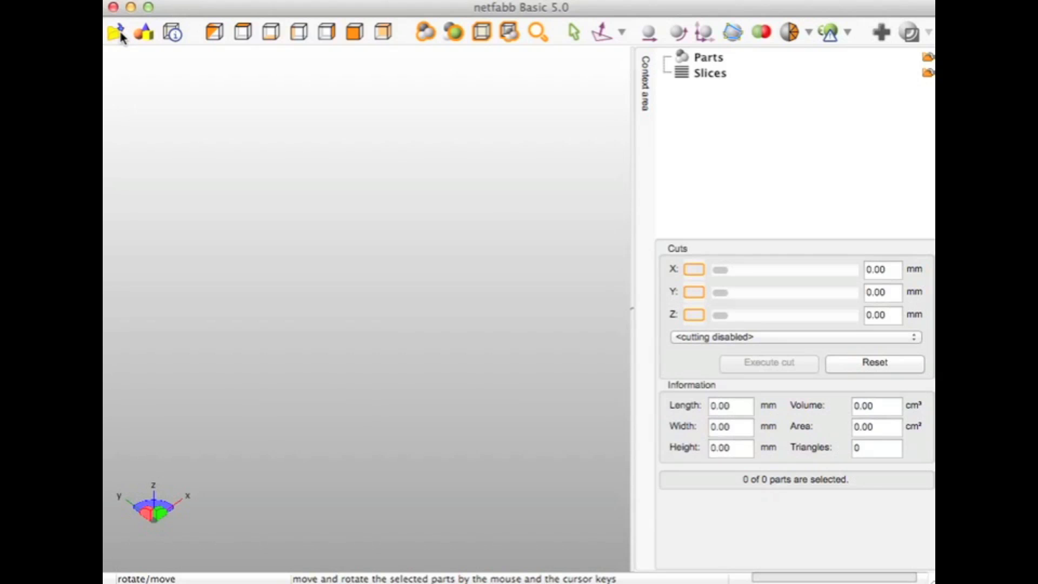
left_click(116, 33)
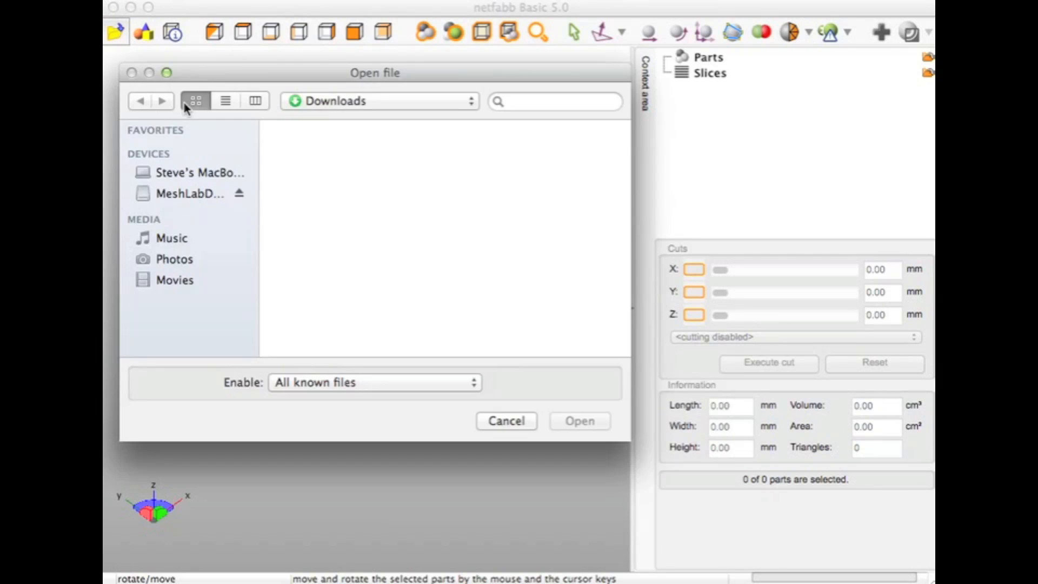
left_click(530, 104)
type("de")
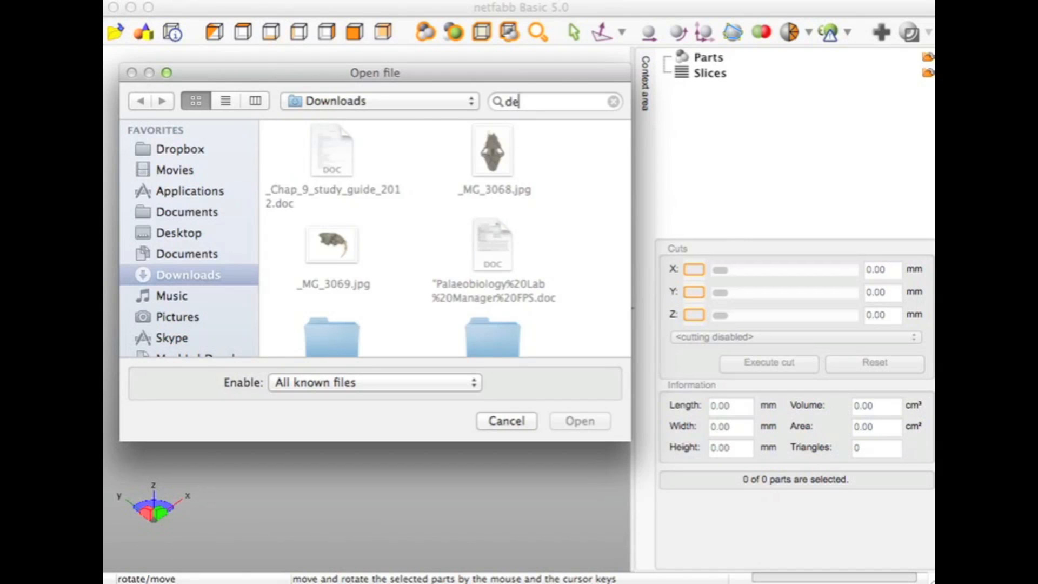
type("ntar")
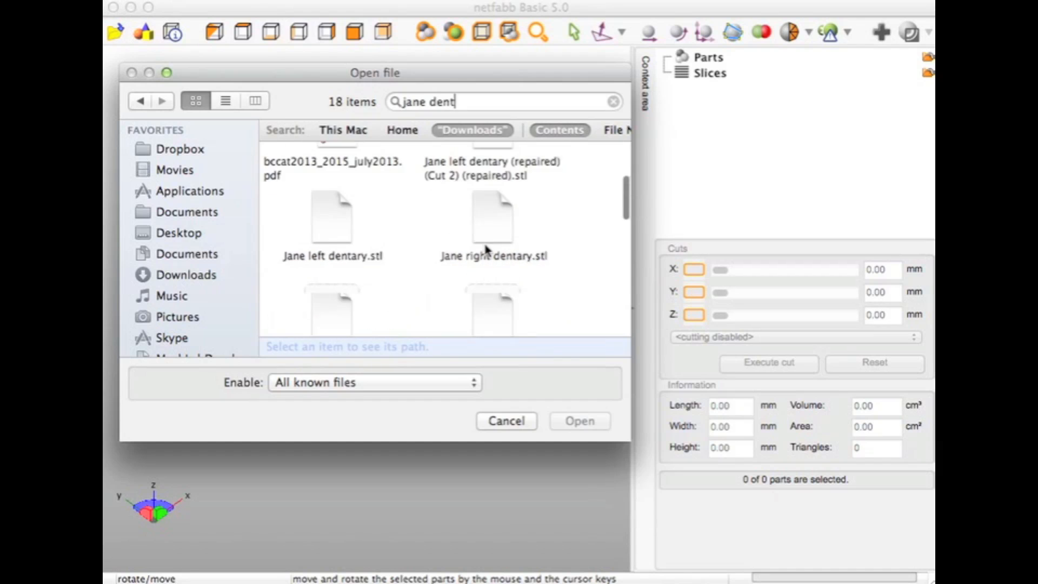
scroll(484, 227, "up", 1)
left_click(483, 261)
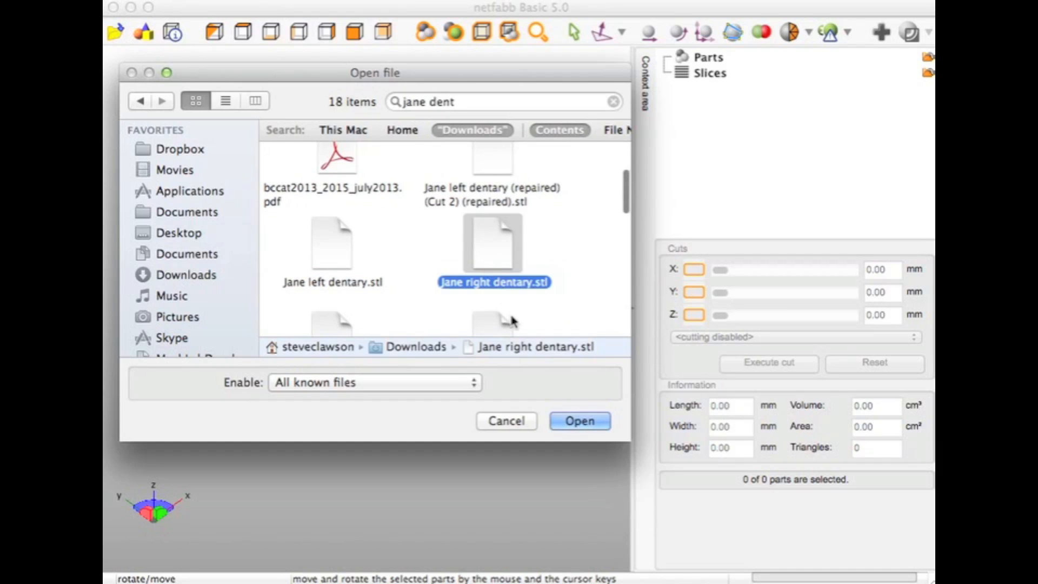
left_click(577, 425)
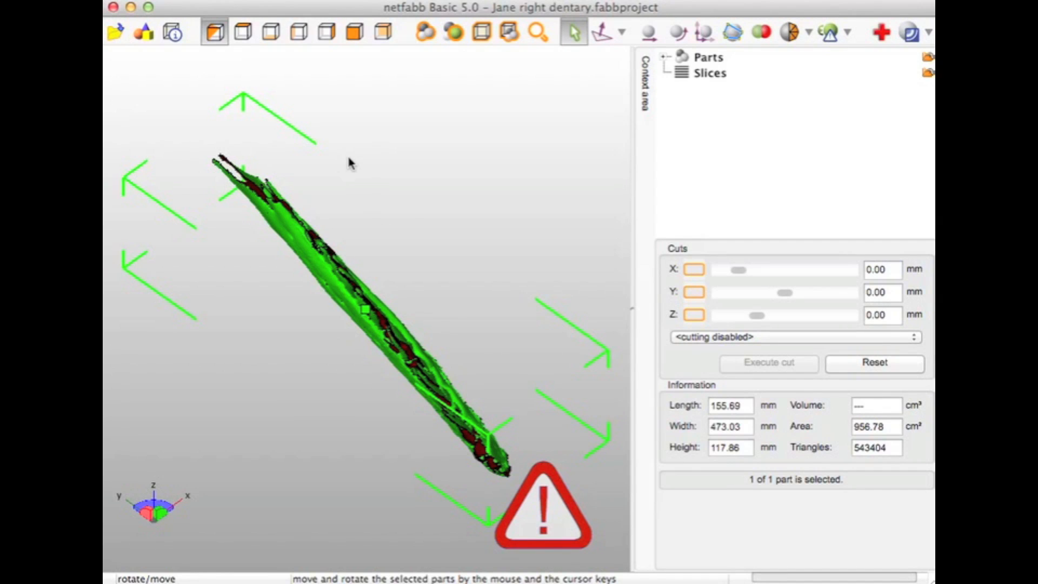
Inspect the dentary in the top, bottom, front and isometric standard views, finishing with the left view
left_click(244, 33)
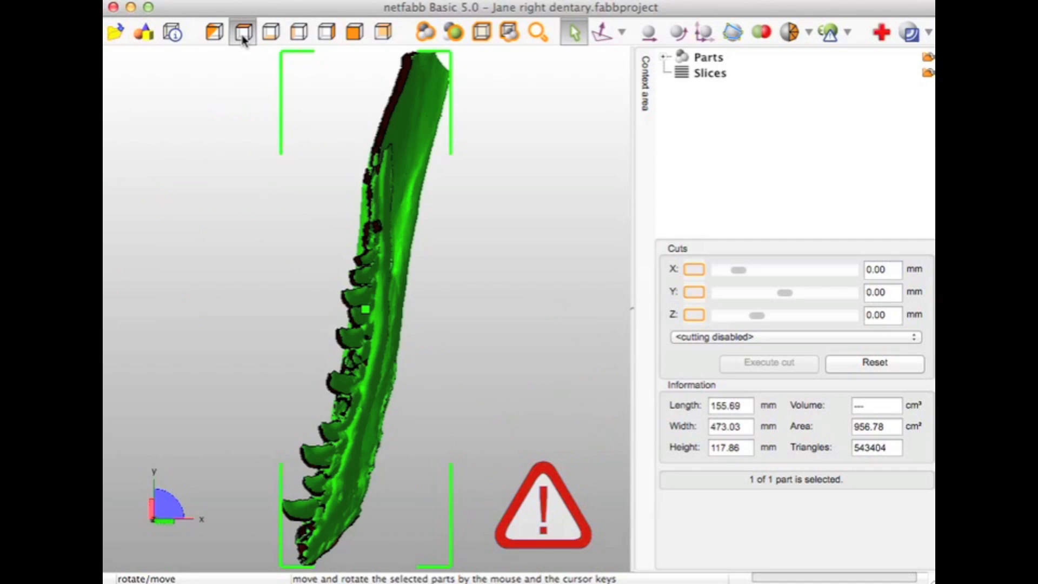
left_click(271, 34)
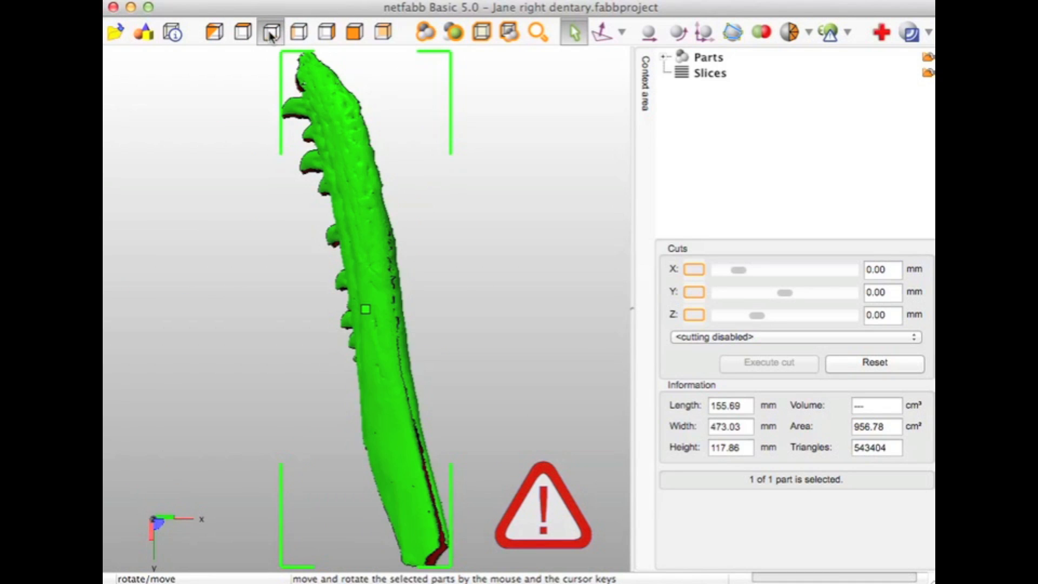
left_click(300, 33)
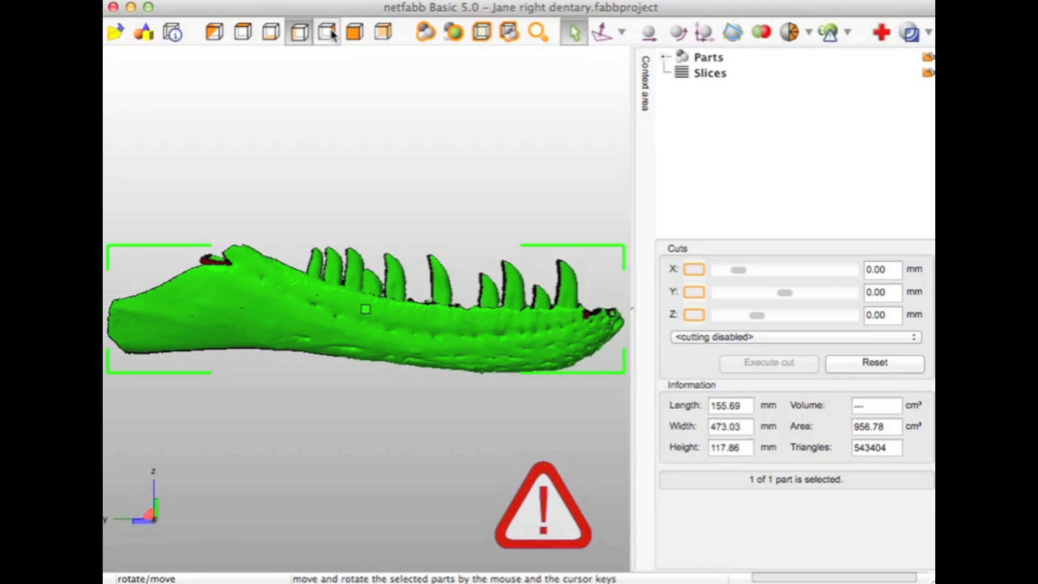
left_click(355, 34)
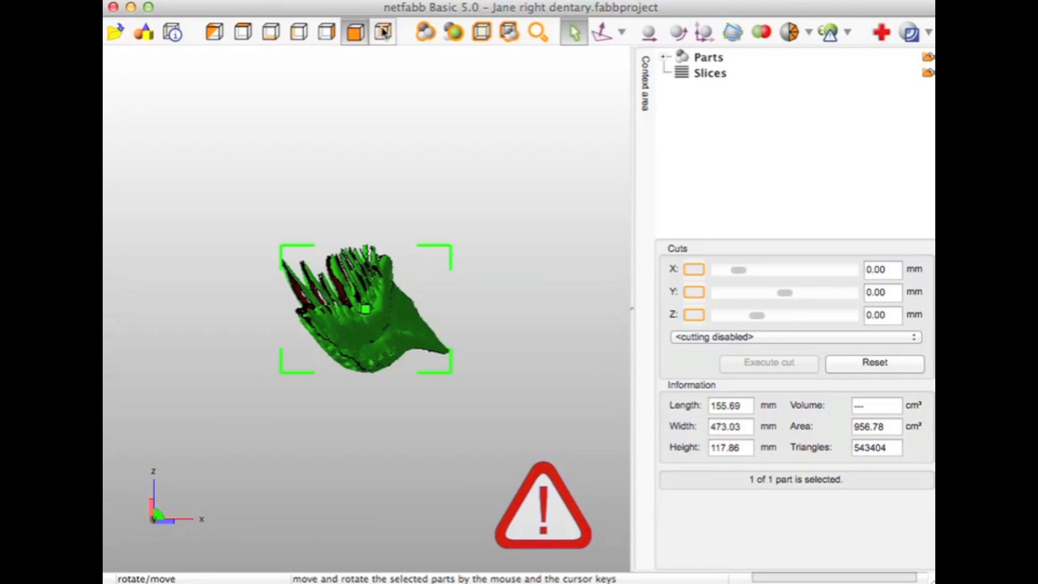
left_click(206, 34)
left_click(244, 33)
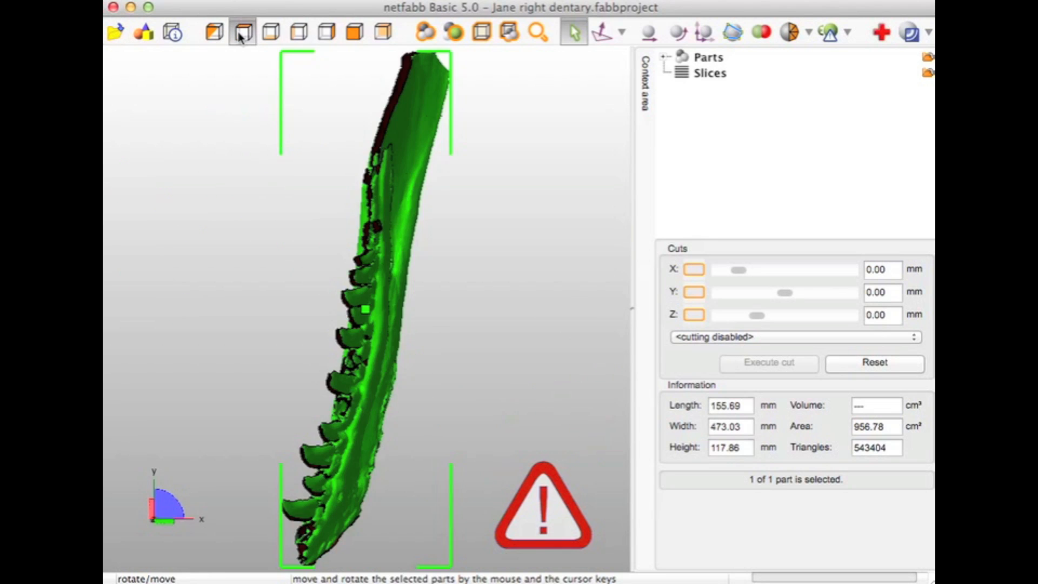
left_click(267, 35)
left_click(299, 35)
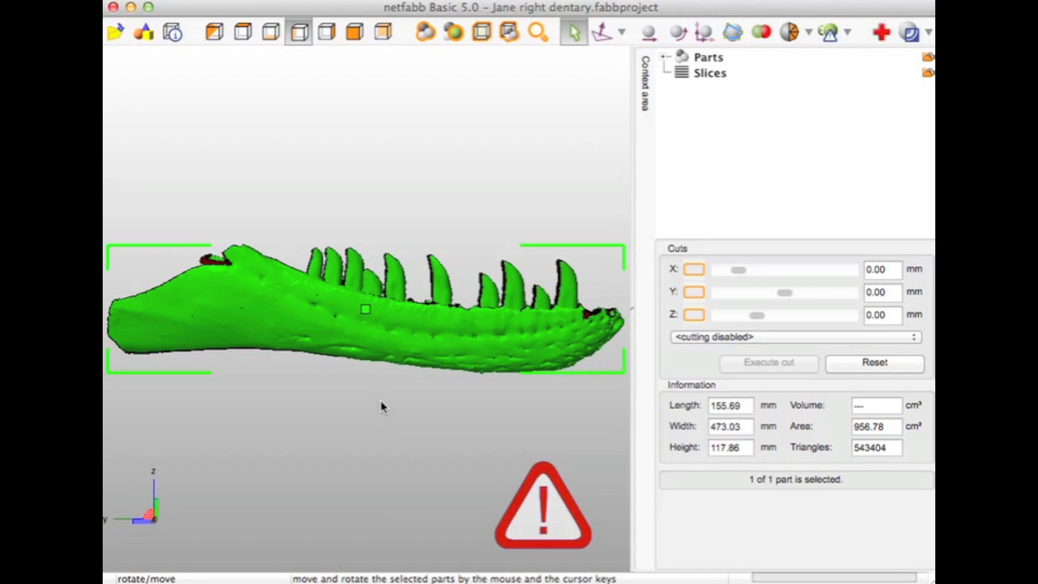
Start a part repair on the dentary and run the automatic repair with the Default repair script
left_click(348, 240)
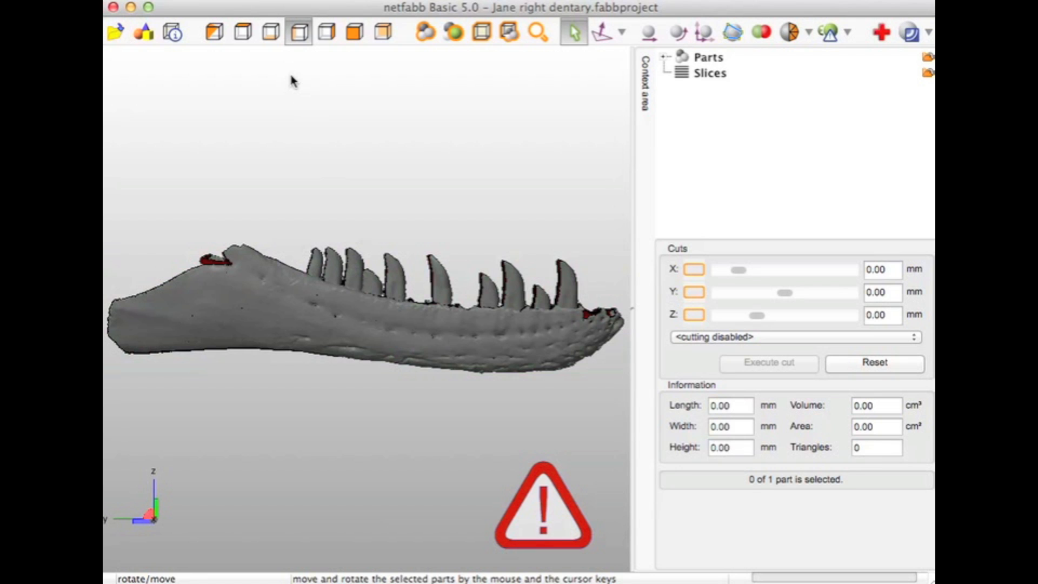
left_click(201, 2)
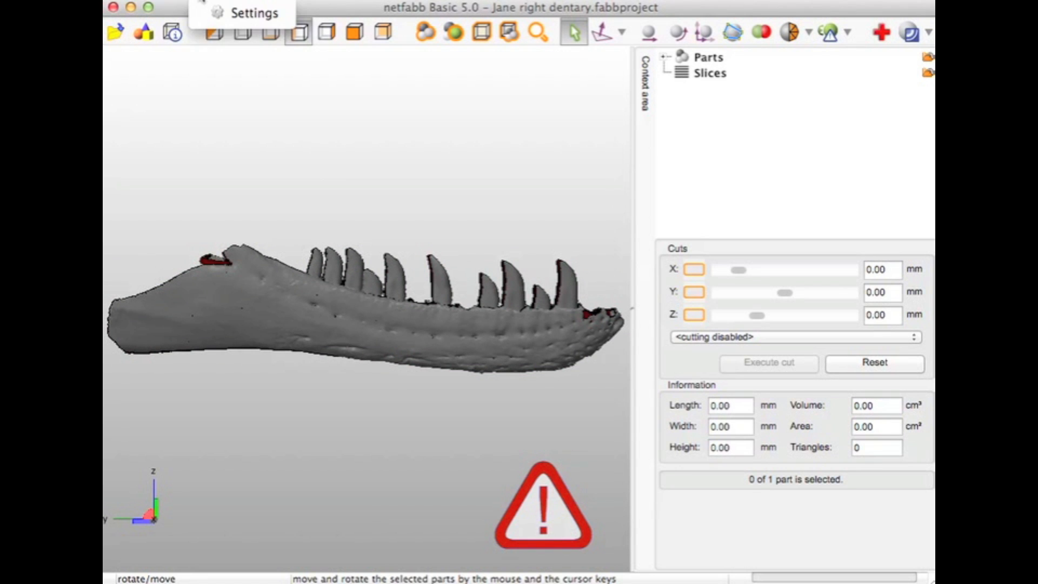
left_click(133, 2)
left_click(134, 2)
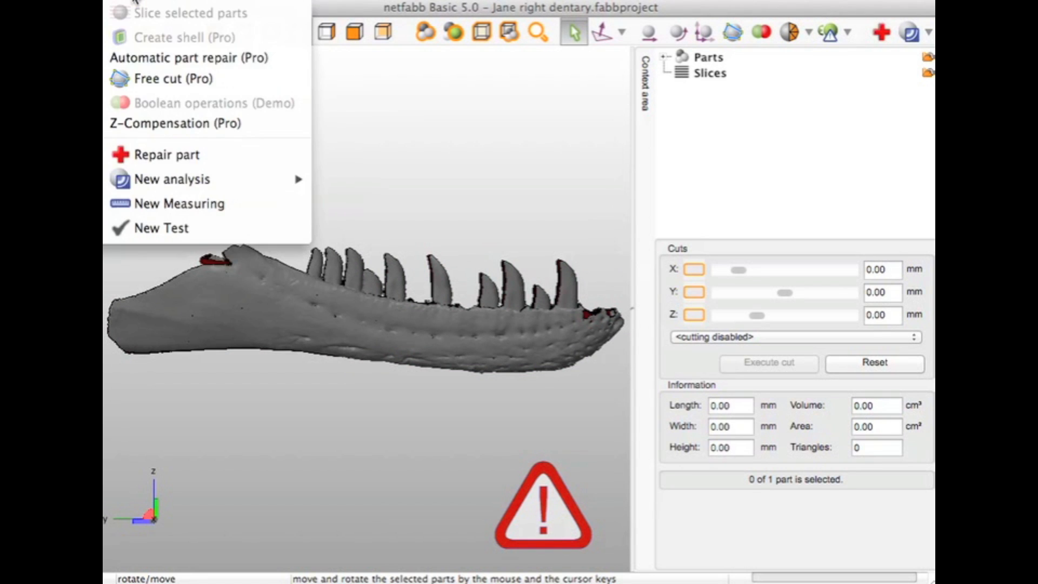
left_click(190, 156)
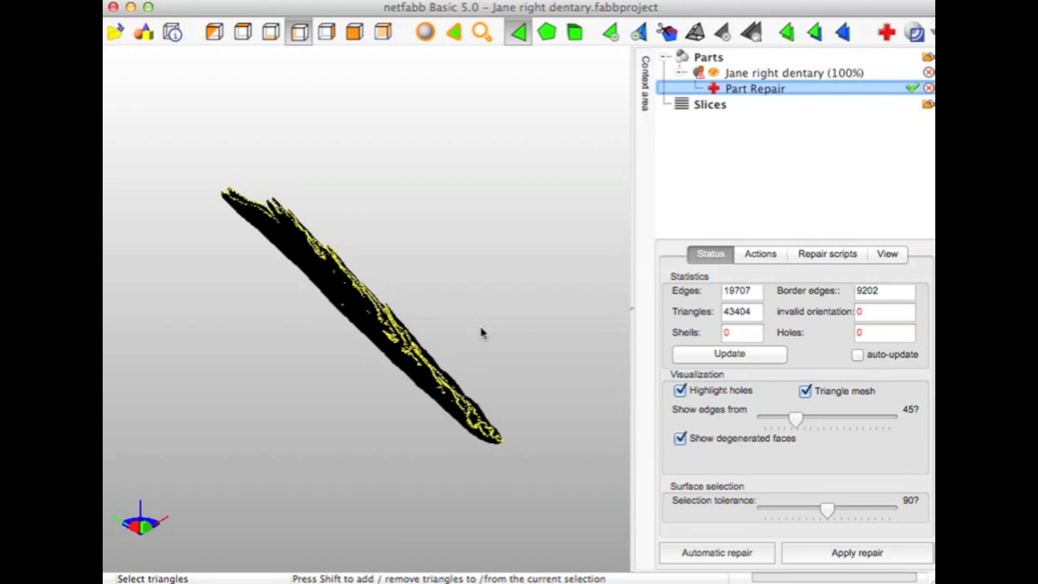
left_click(760, 555)
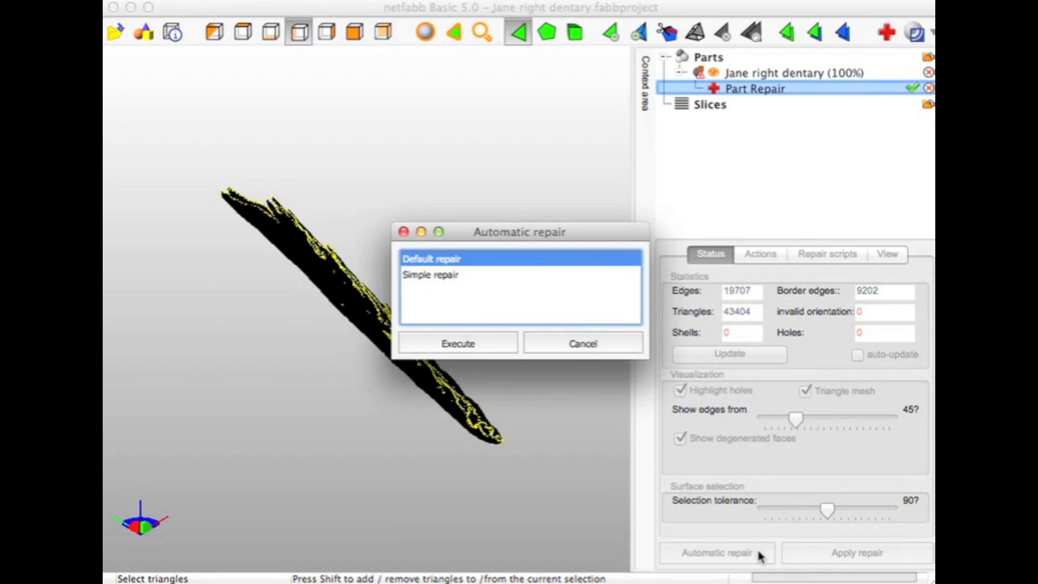
left_click(463, 343)
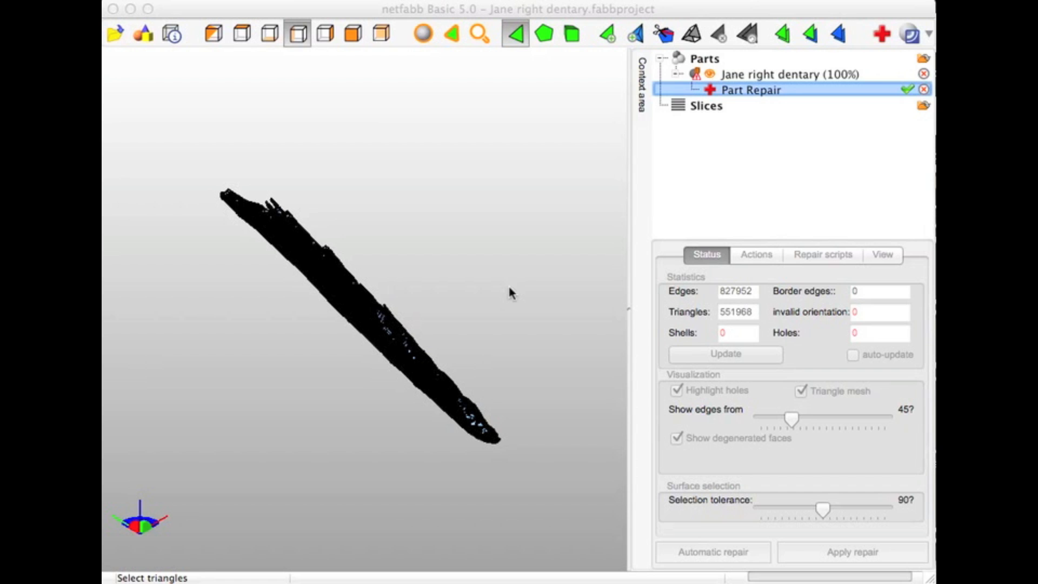
Examine the repaired triangle mesh in the isometric and top views, including the filled areas along the teeth
left_click(214, 36)
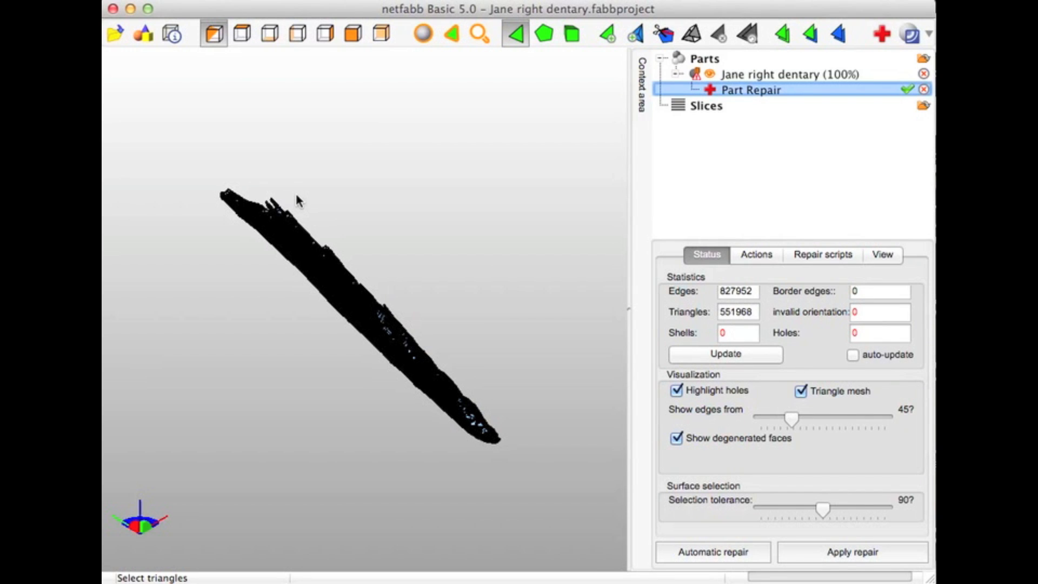
scroll(309, 255, "up", 10)
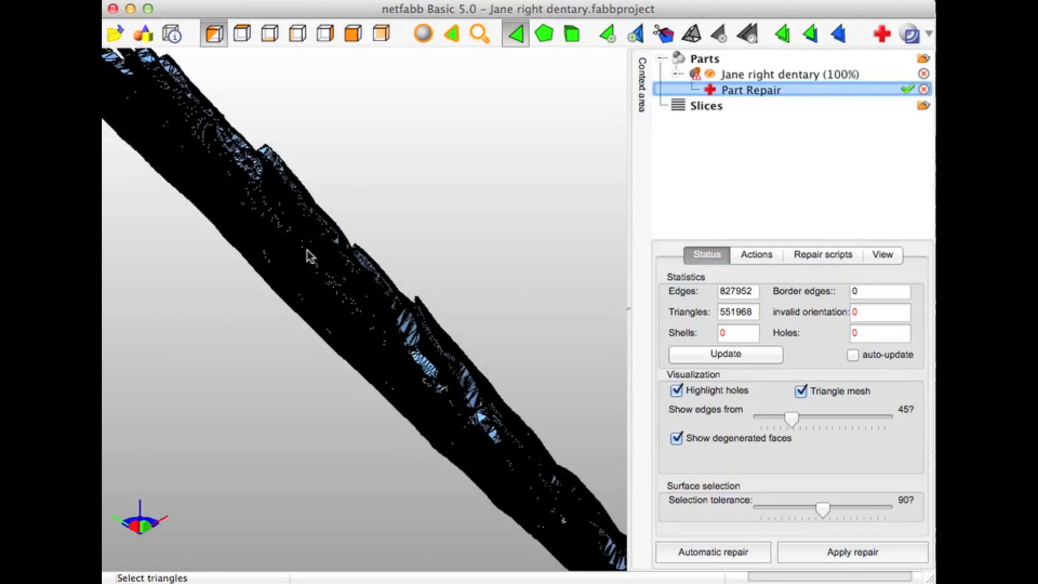
scroll(309, 256, "up", 10)
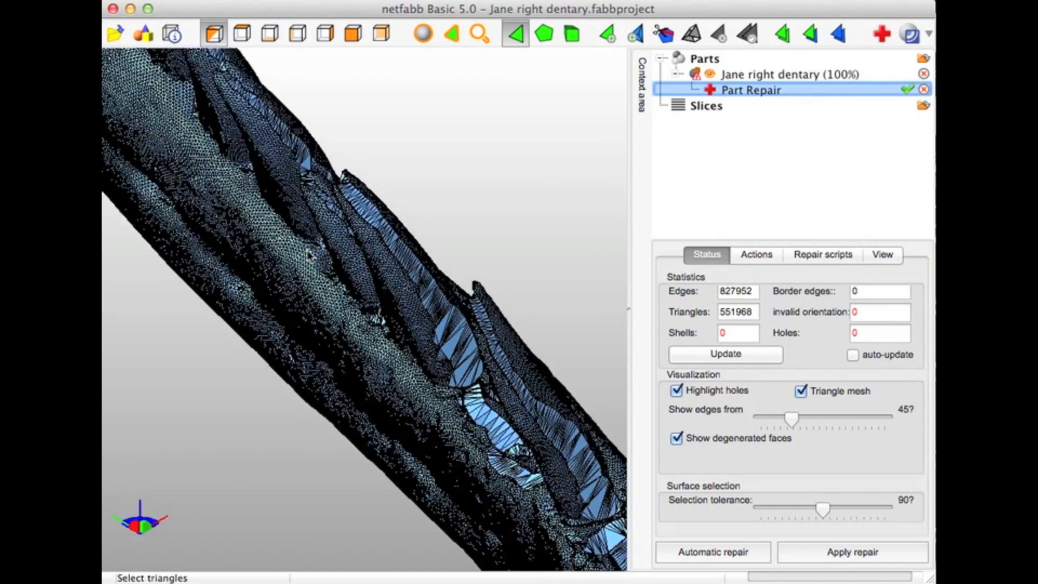
scroll(310, 256, "up", 5)
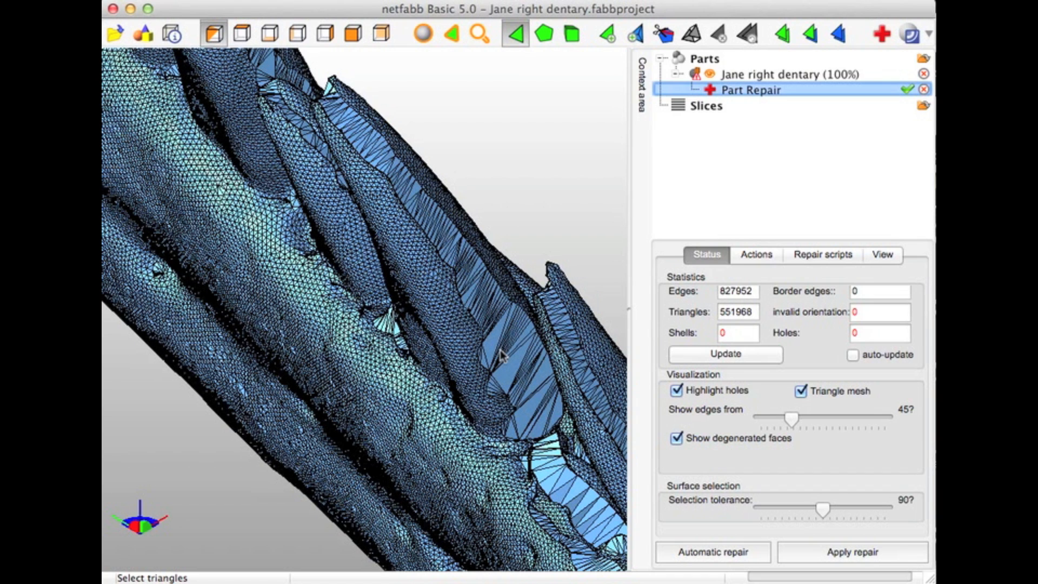
left_click(243, 32)
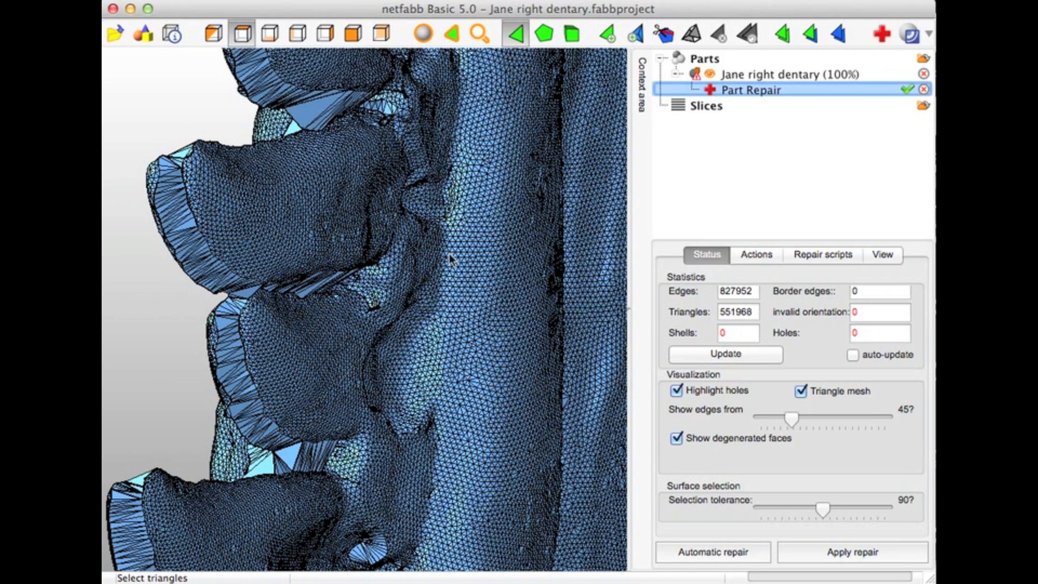
scroll(441, 219, "down", 5)
scroll(440, 215, "down", 2)
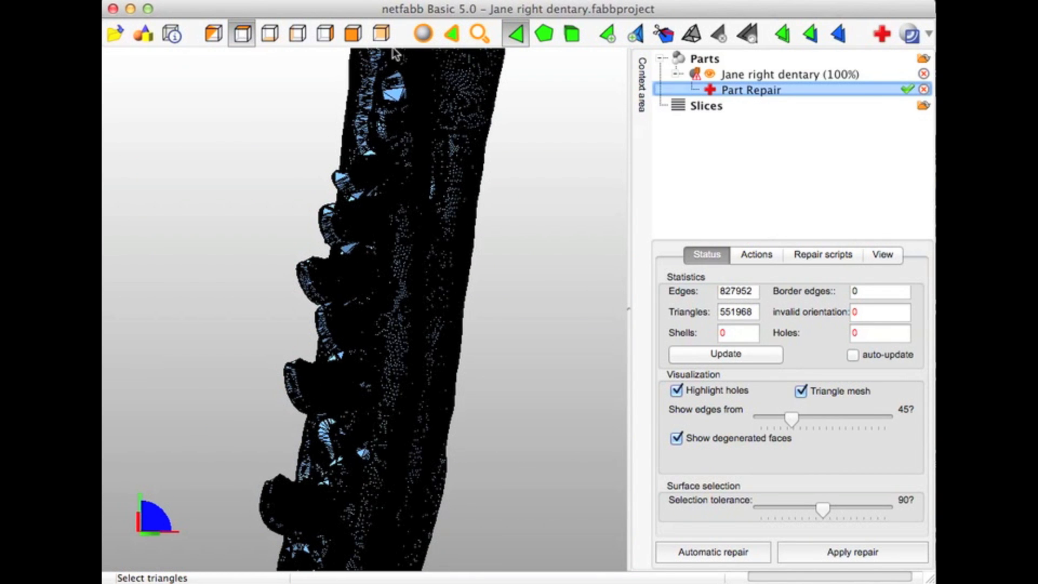
left_click(403, 156)
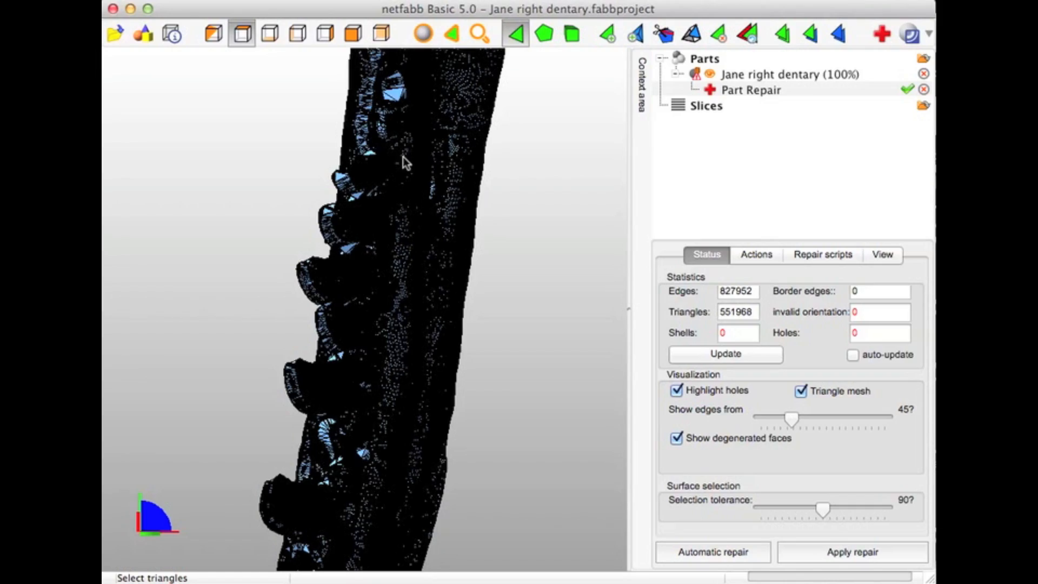
Examine the repaired mesh in the right view, up close around the tooth bases and the long groove below them
left_click(325, 34)
scroll(501, 408, "up", 10)
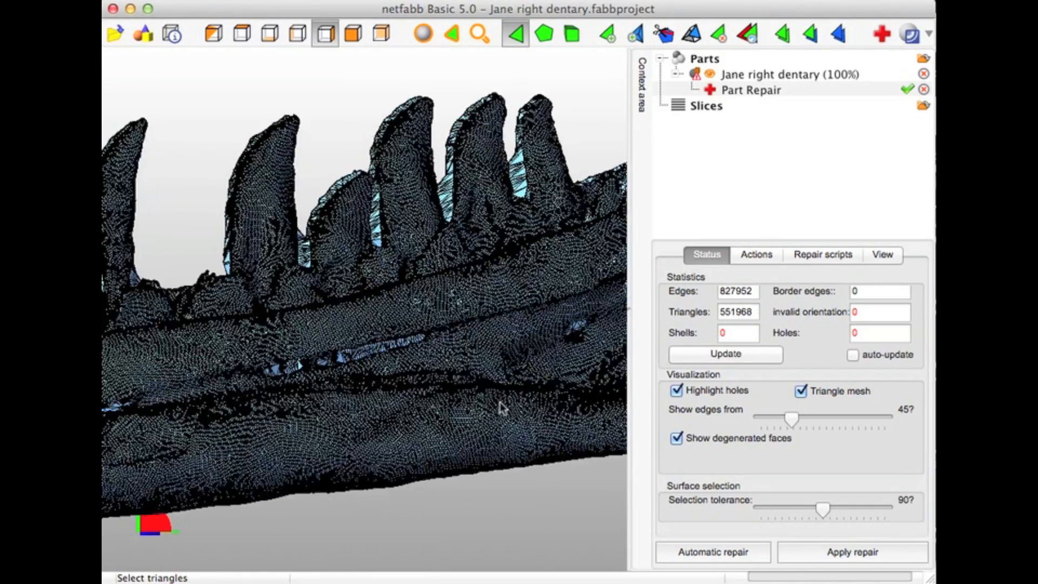
scroll(501, 409, "up", 5)
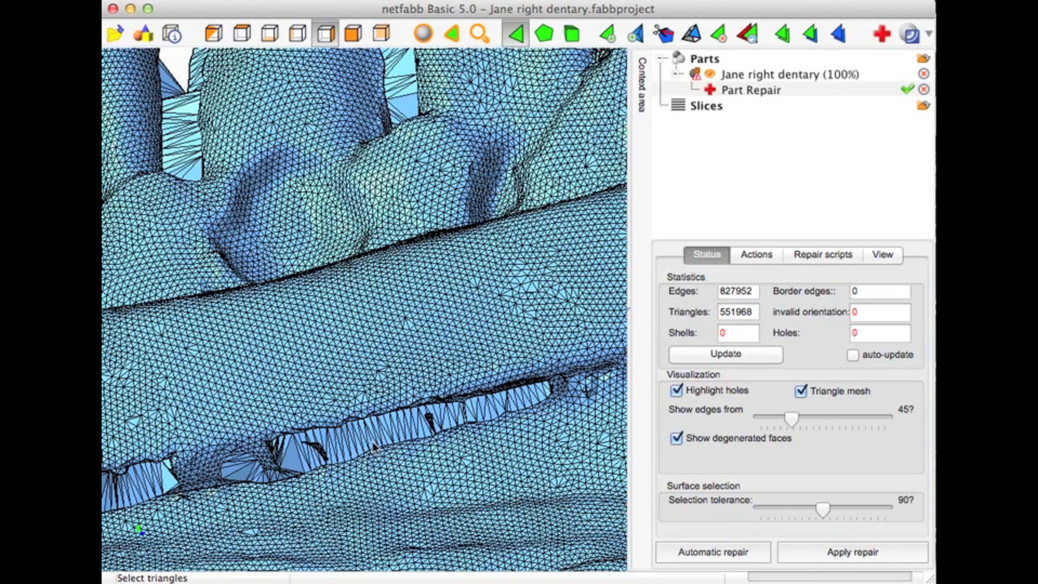
scroll(371, 445, "down", 5)
scroll(373, 445, "down", 5)
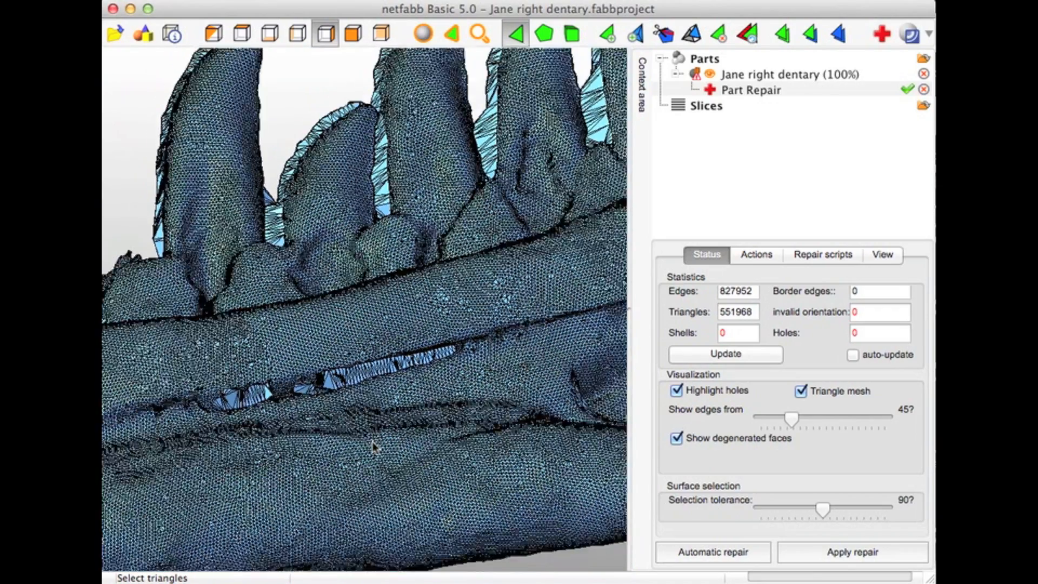
scroll(372, 442, "up", 3)
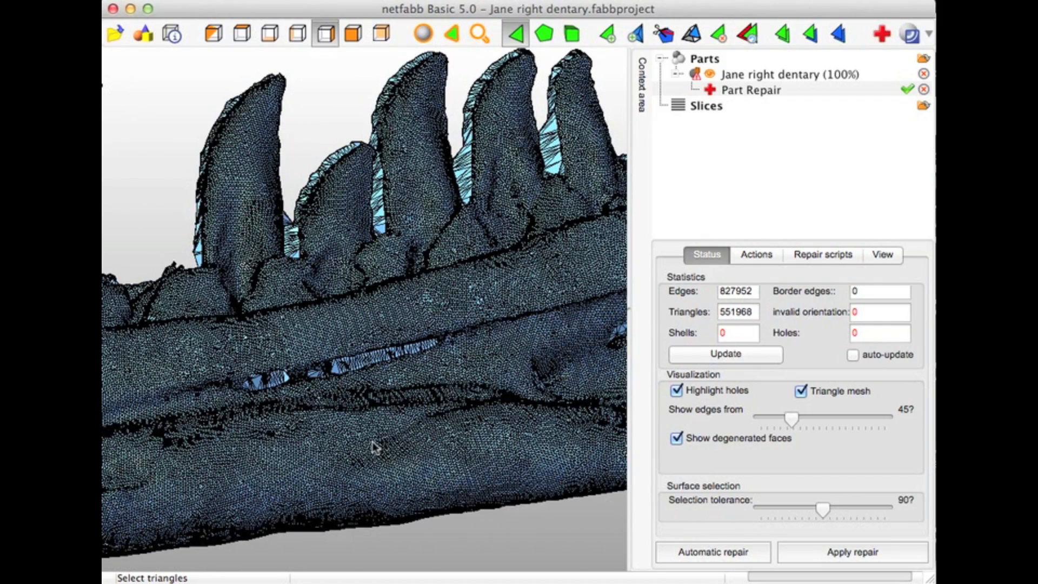
scroll(373, 444, "down", 1)
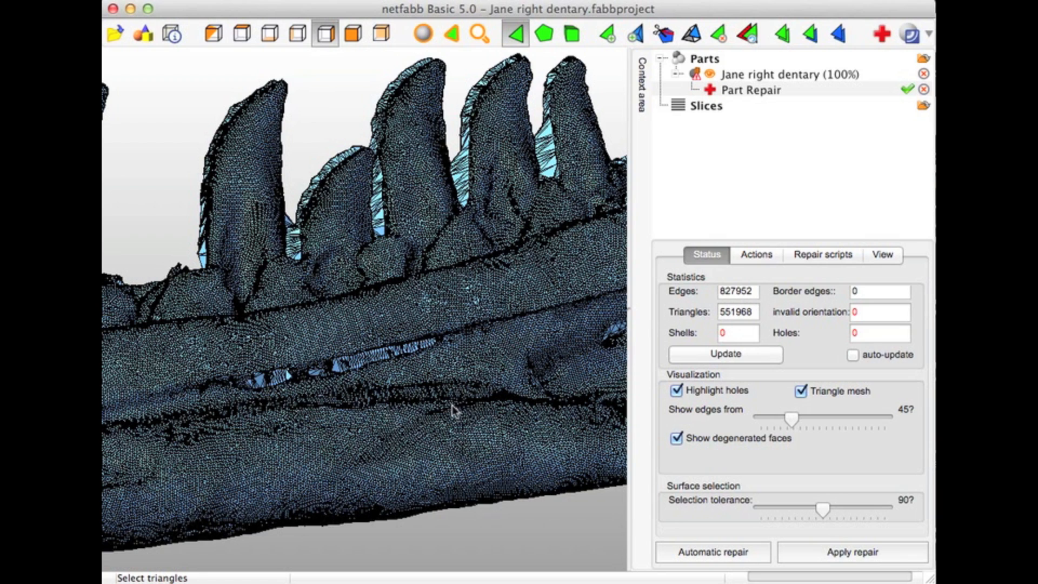
Apply the repair with the old part removed, and check the repaired dentary in the top, bottom and left views
left_click(821, 555)
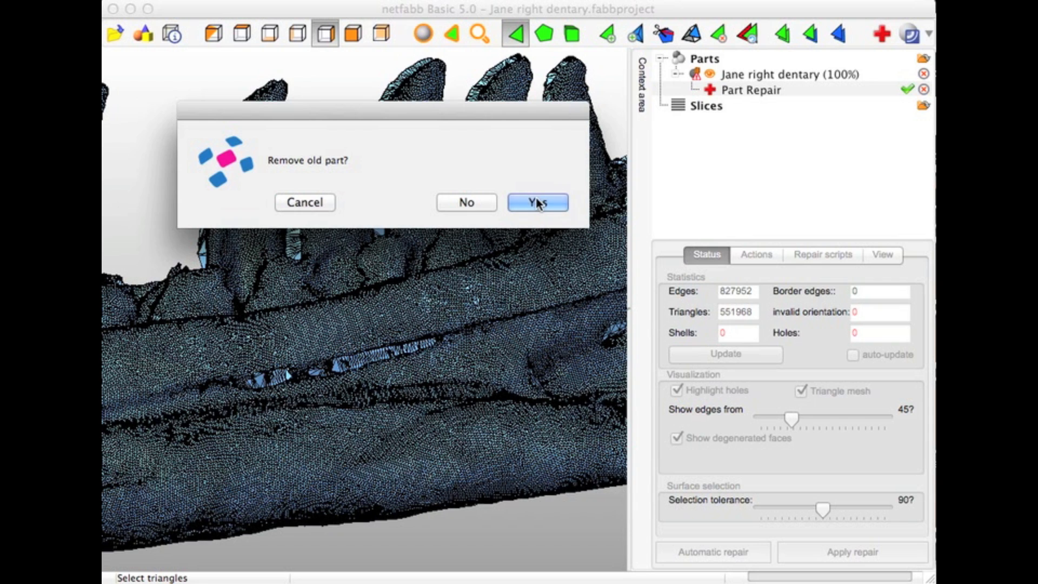
left_click(541, 206)
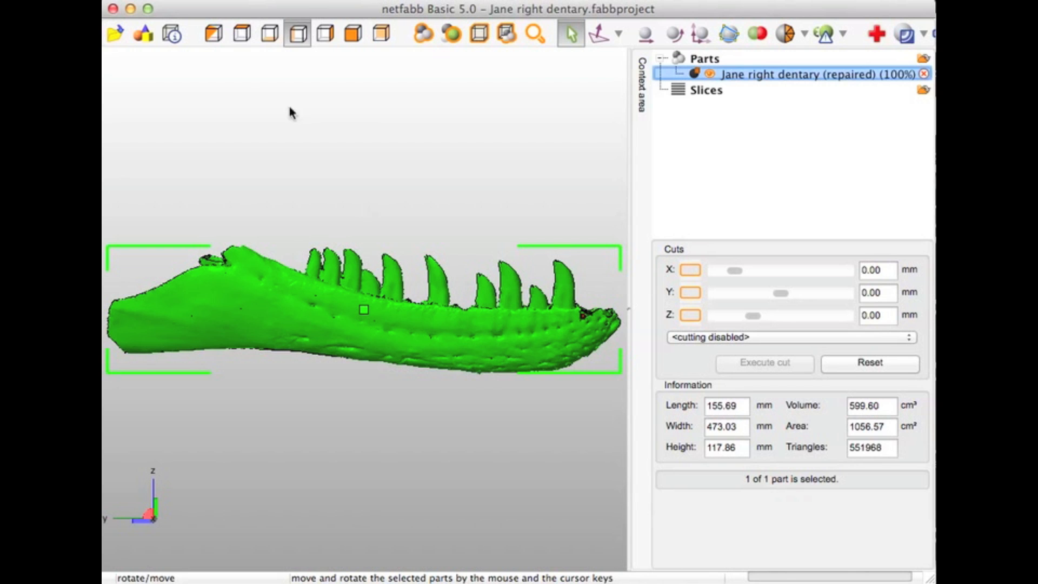
left_click(243, 40)
left_click(270, 37)
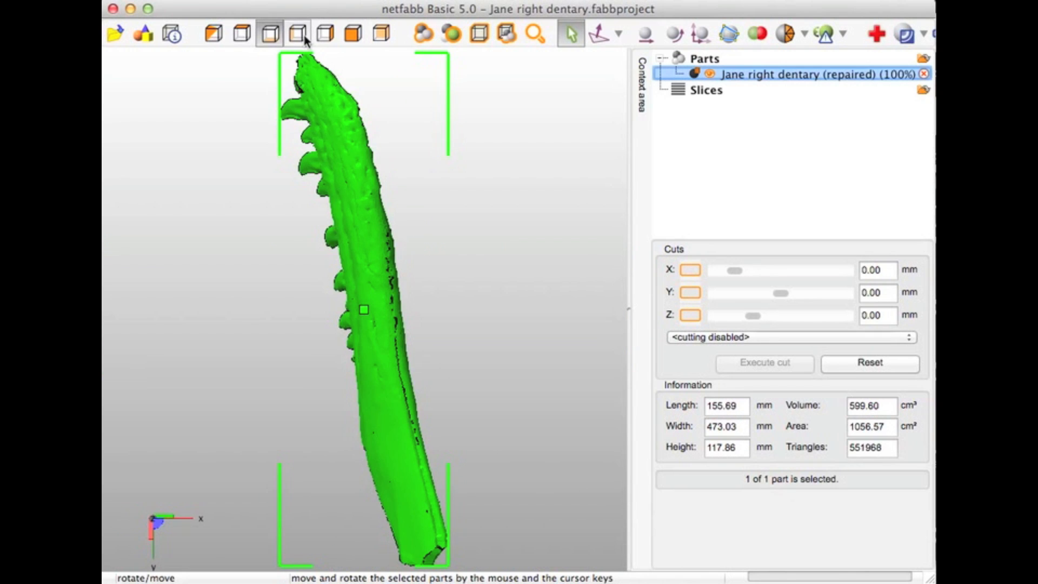
left_click(298, 38)
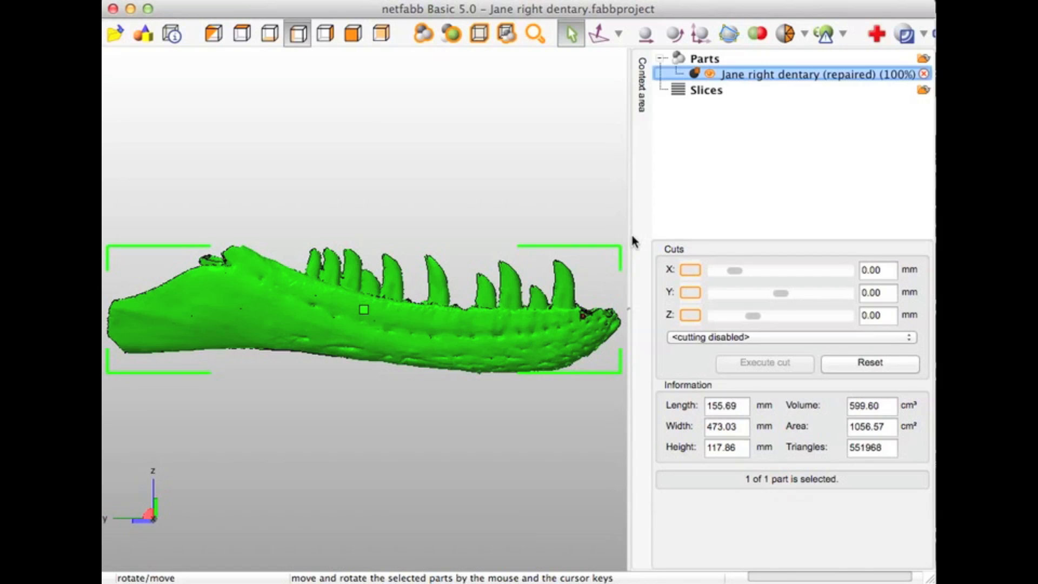
Try an X cutting plane at 39.06 mm, but cut the dentary at Y -120.54 mm with Triangulate cuts enabled
left_click(691, 270)
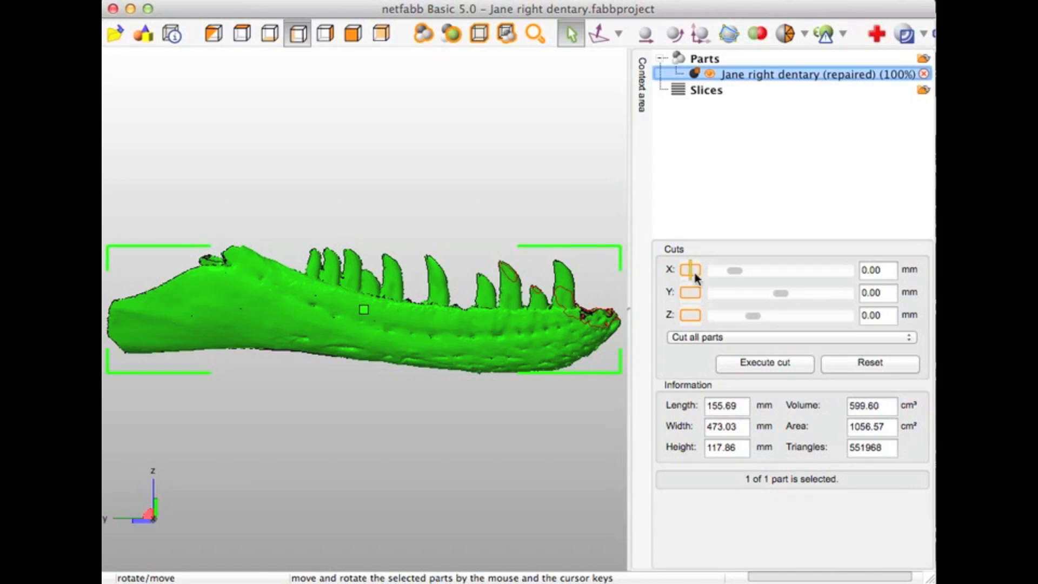
left_click_drag(728, 271, 720, 300)
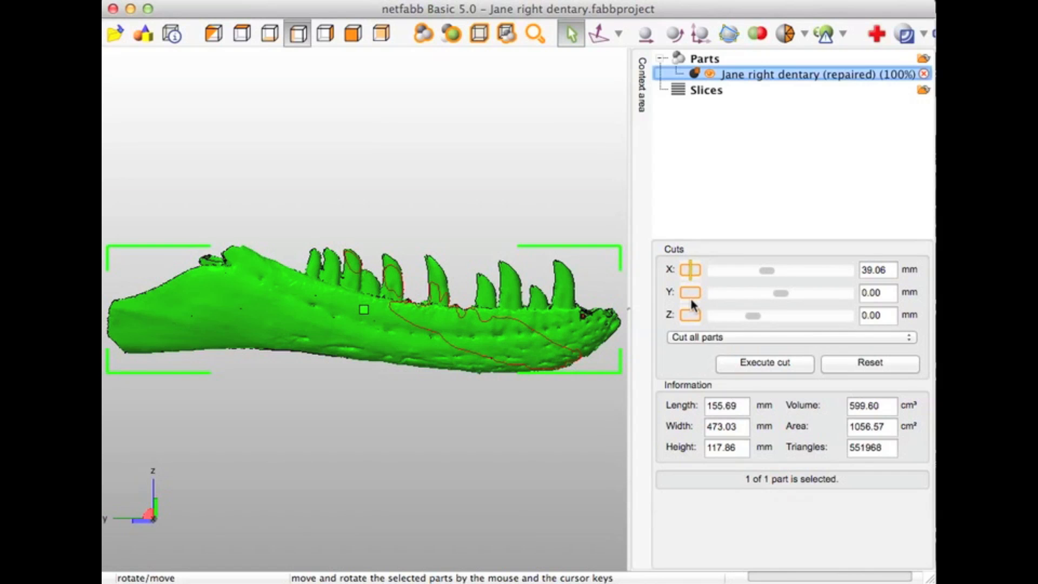
left_click(691, 297)
left_click_drag(782, 297, 757, 302)
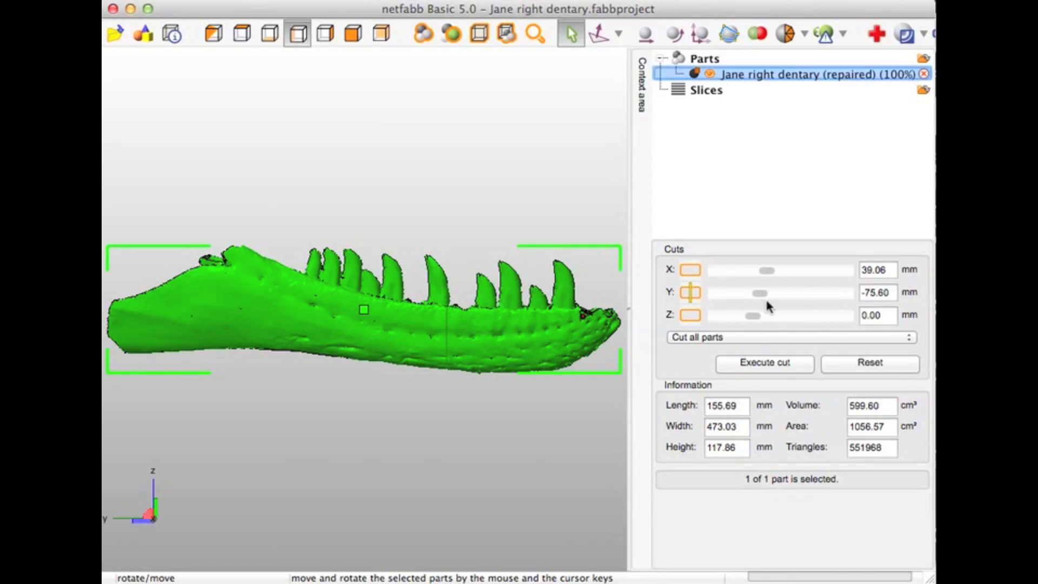
left_click_drag(758, 297, 711, 305)
left_click_drag(717, 306, 748, 305)
scroll(543, 346, "up", 3)
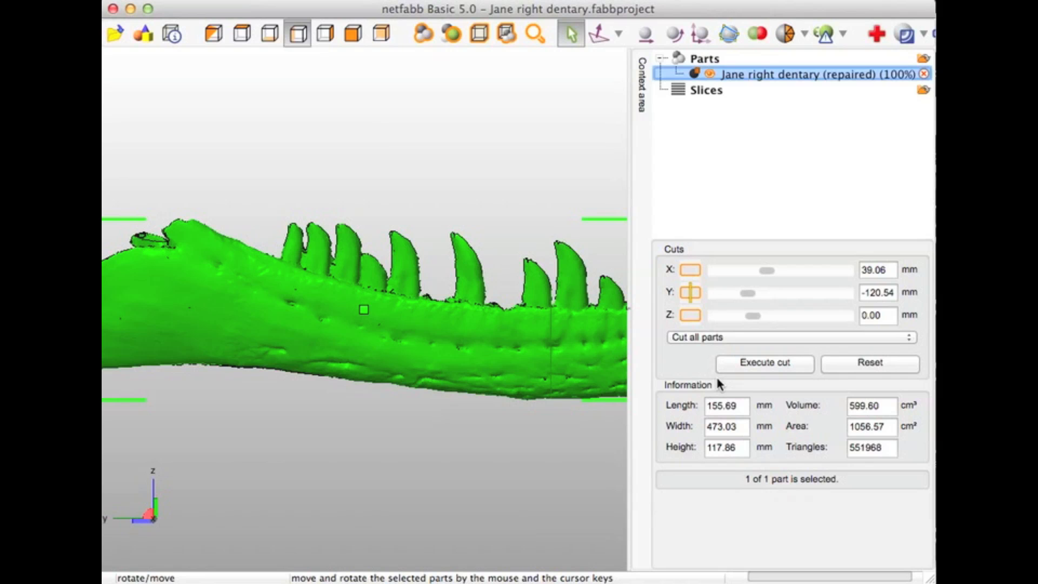
left_click(752, 363)
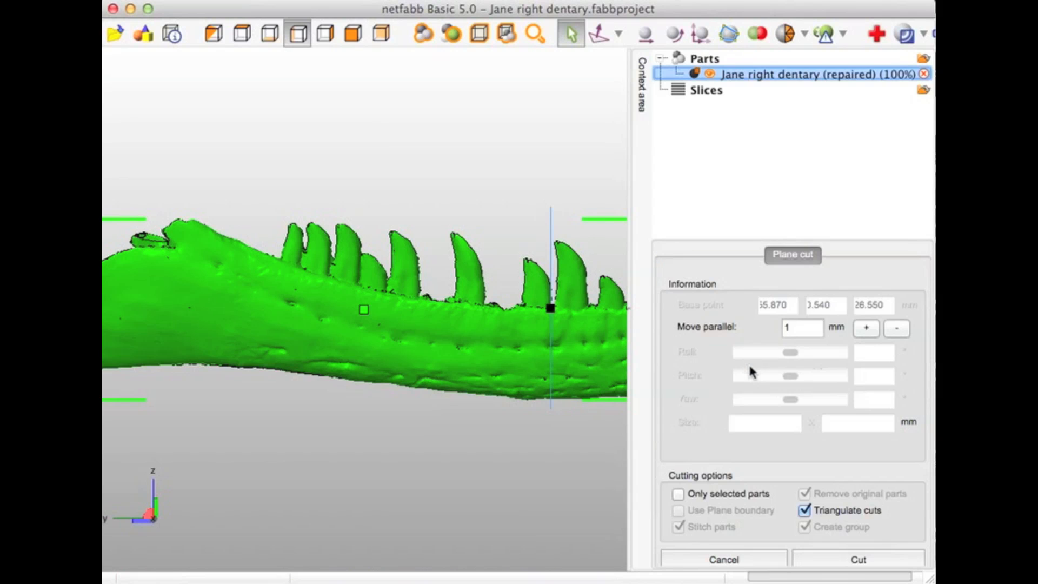
left_click(849, 563)
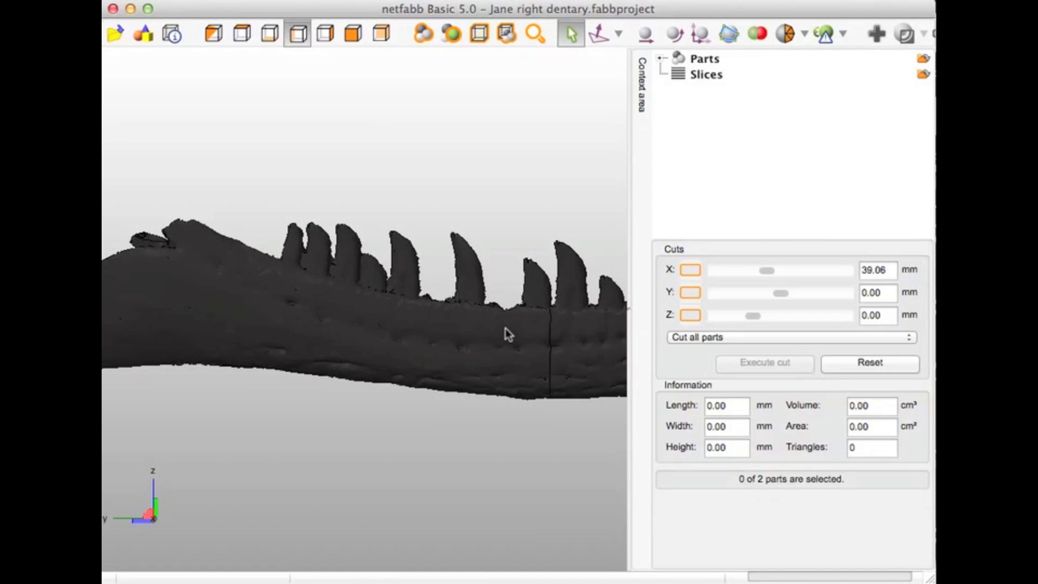
Check the front piece of the cut dentary and remove the long rear piece from the project
left_click(601, 330)
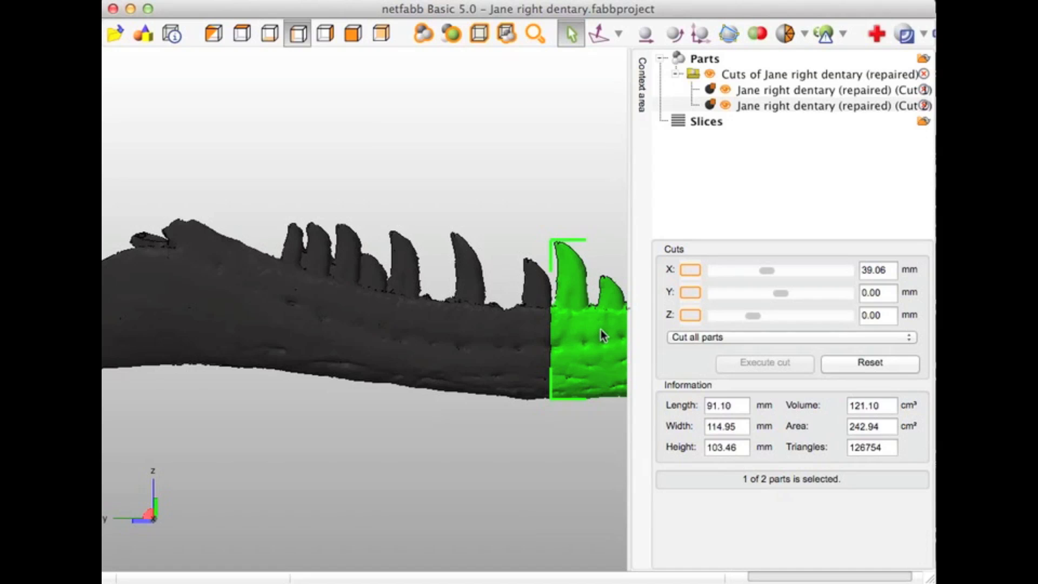
right_click_drag(602, 330, 378, 328)
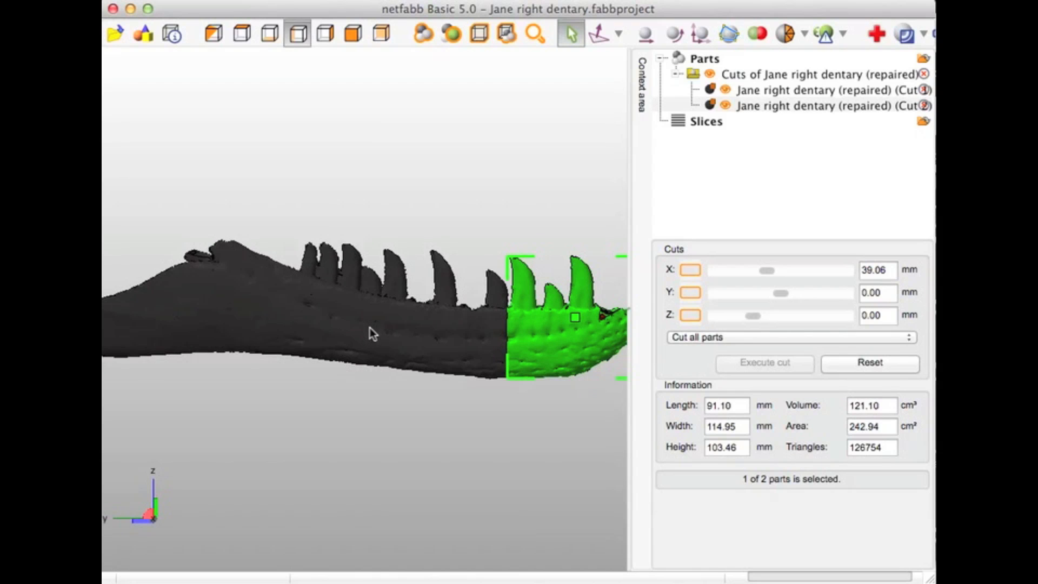
left_click(370, 329)
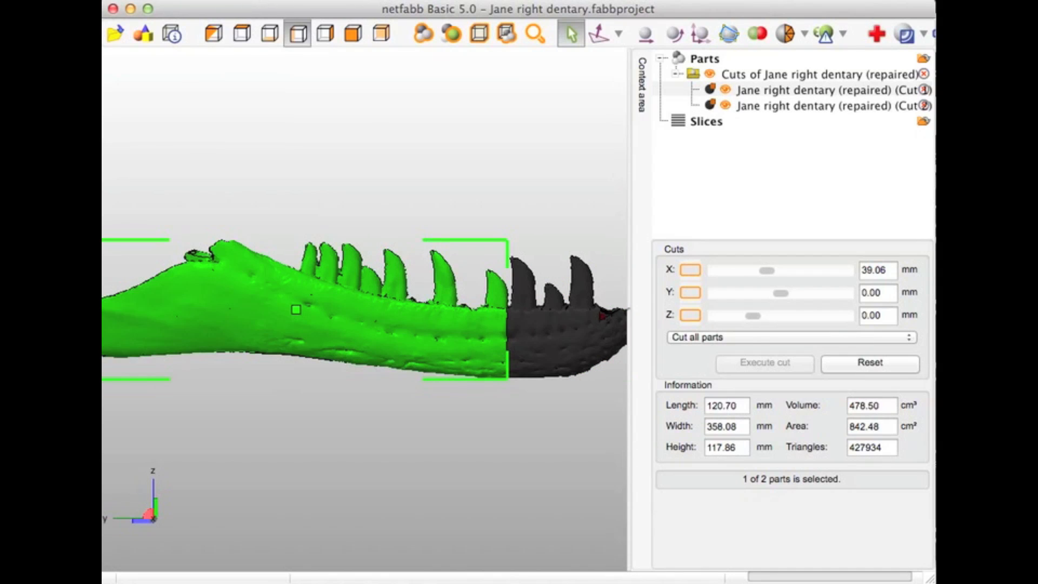
left_click(126, 1)
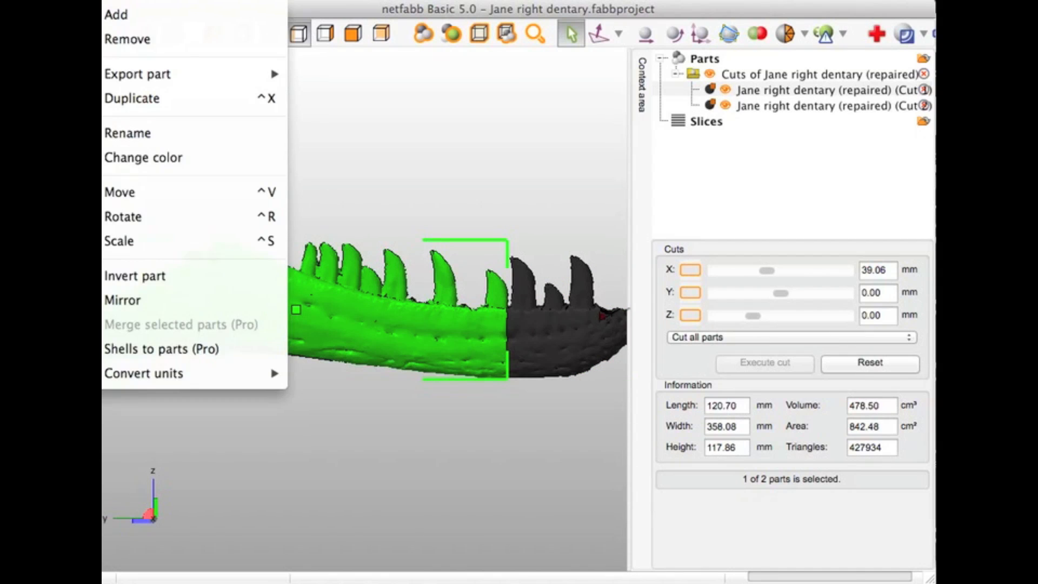
left_click(129, 39)
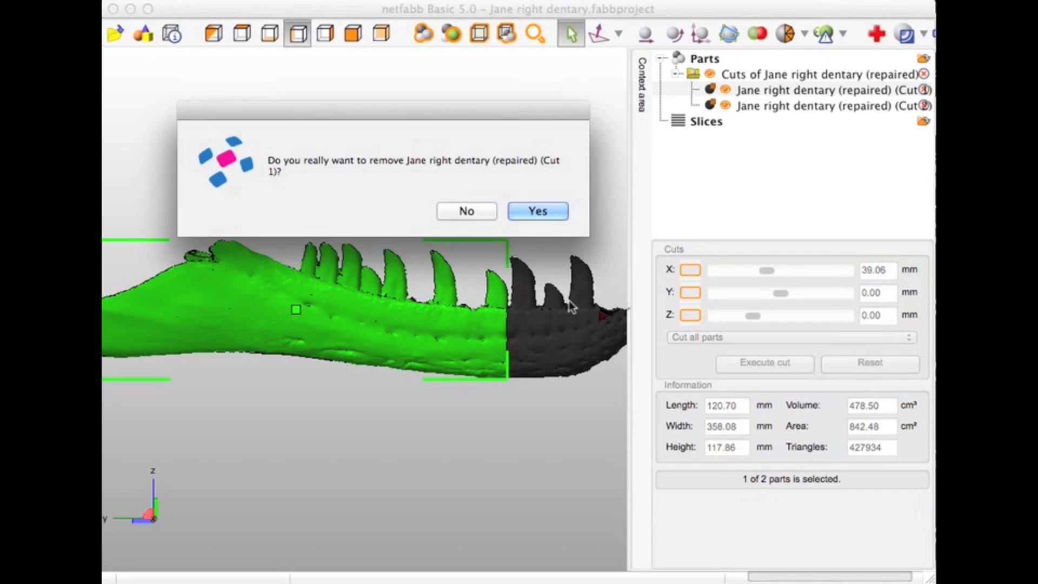
left_click(528, 204)
Select the remaining front piece of the dentary and start a part repair on it
left_click(553, 319)
scroll(541, 318, "down", 3)
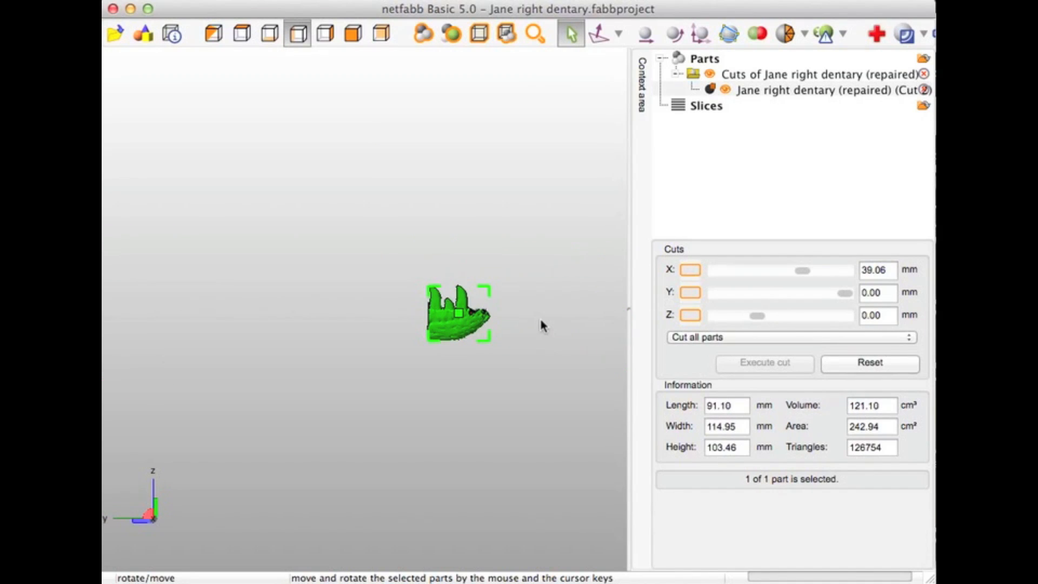
scroll(541, 319, "up", 5)
scroll(541, 319, "down", 4)
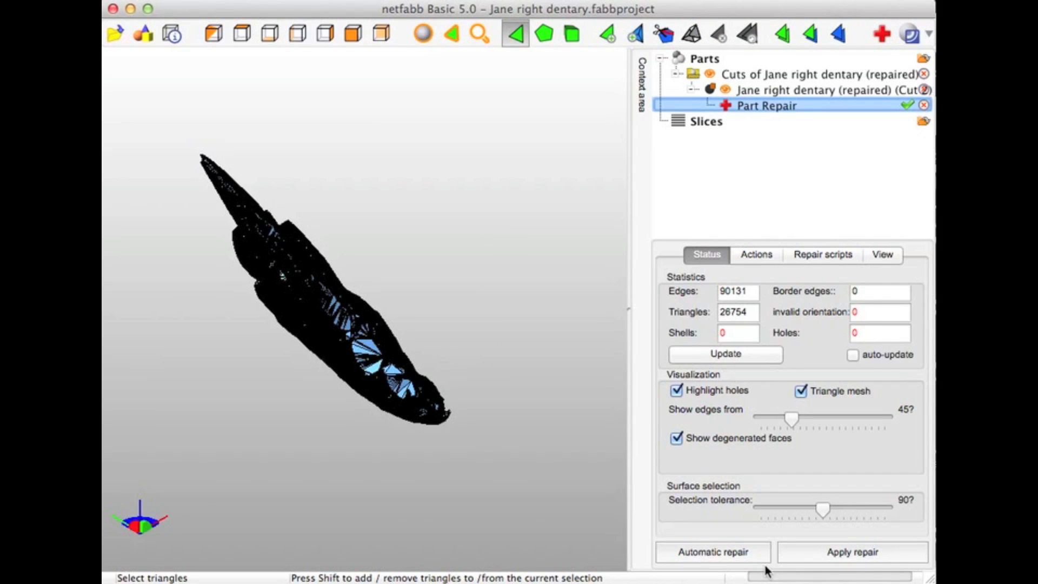
Apply the front piece's repair, run a second automatic part repair on it and apply that too, removing the old part both times
left_click(803, 547)
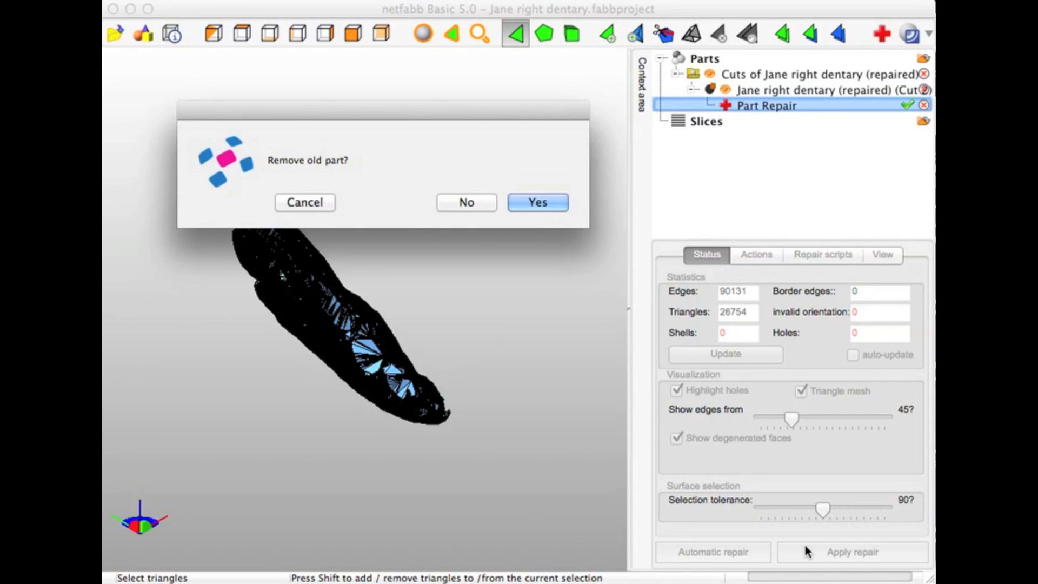
left_click(535, 201)
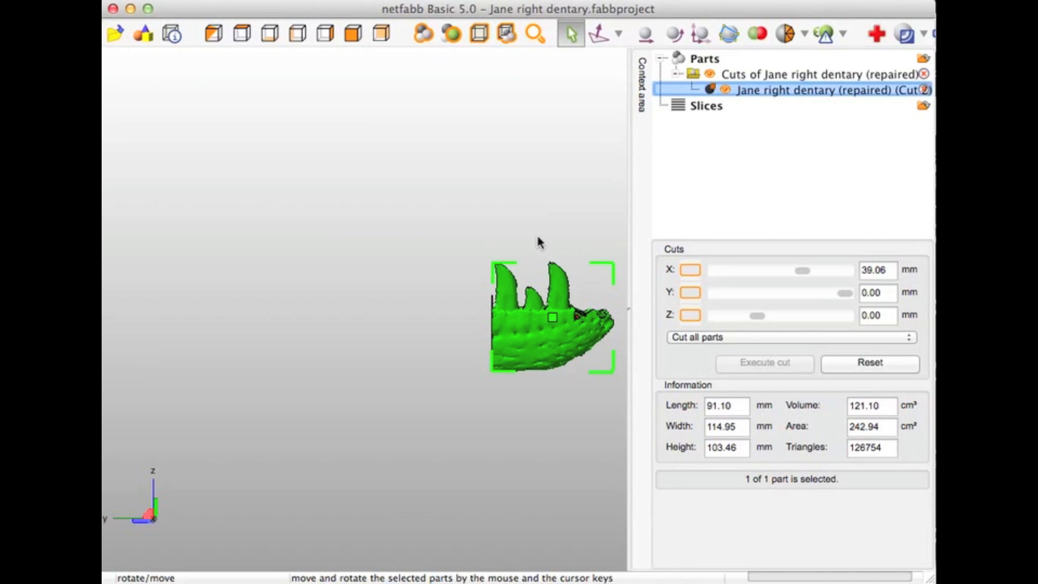
left_click(157, 0)
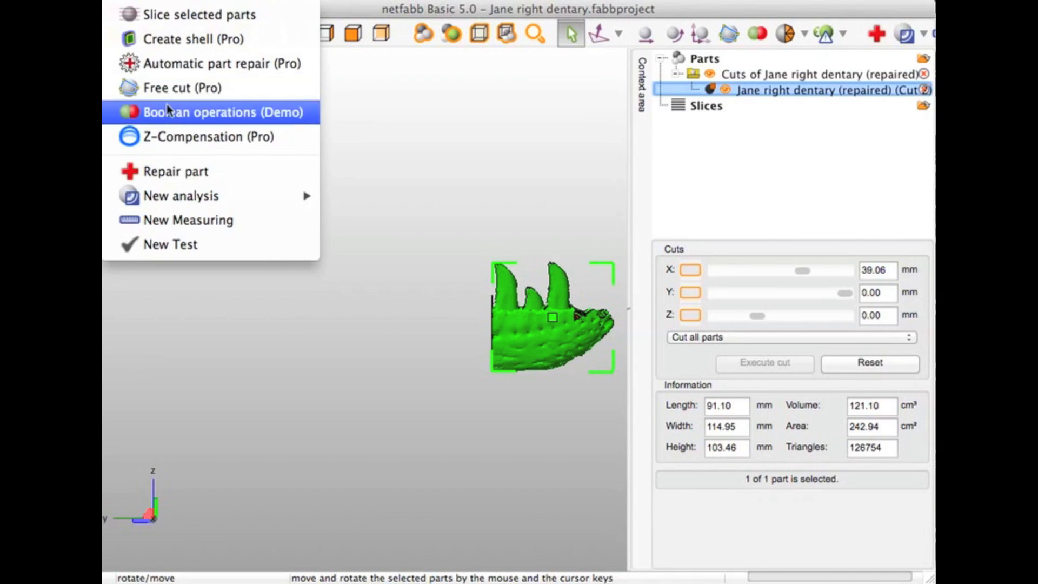
left_click(163, 172)
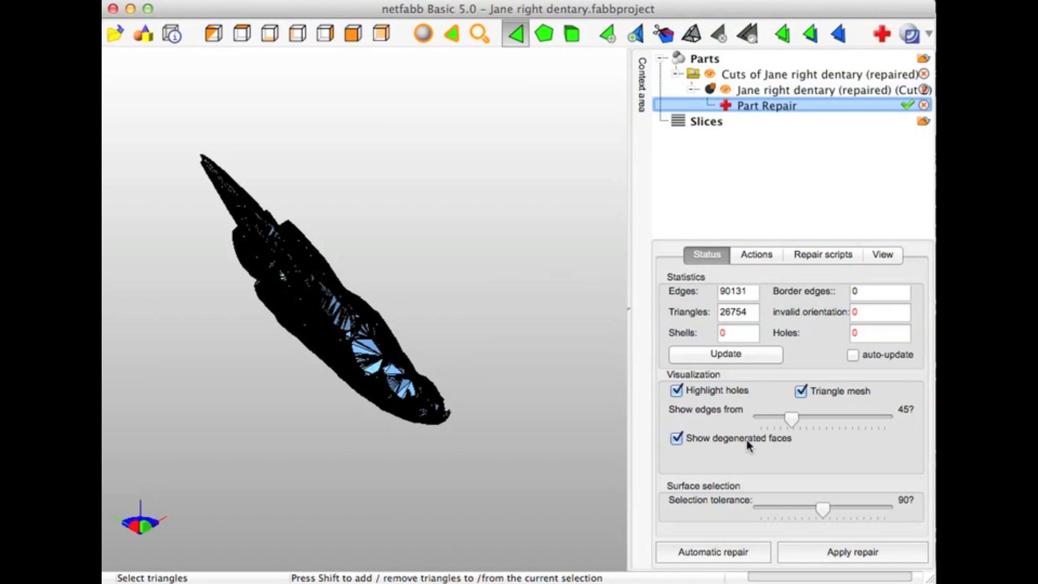
left_click(733, 554)
left_click(460, 344)
left_click(847, 562)
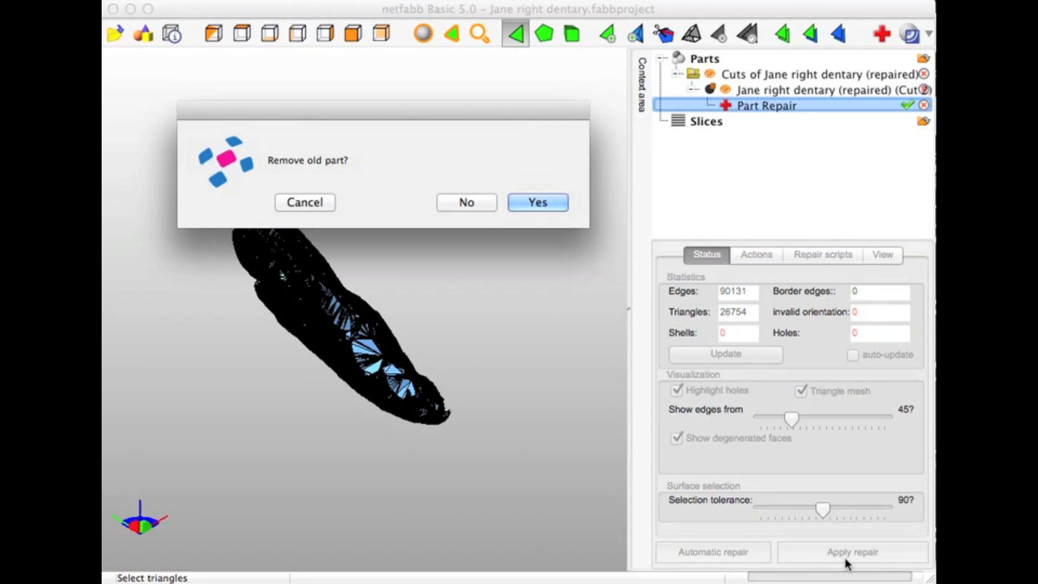
left_click(555, 201)
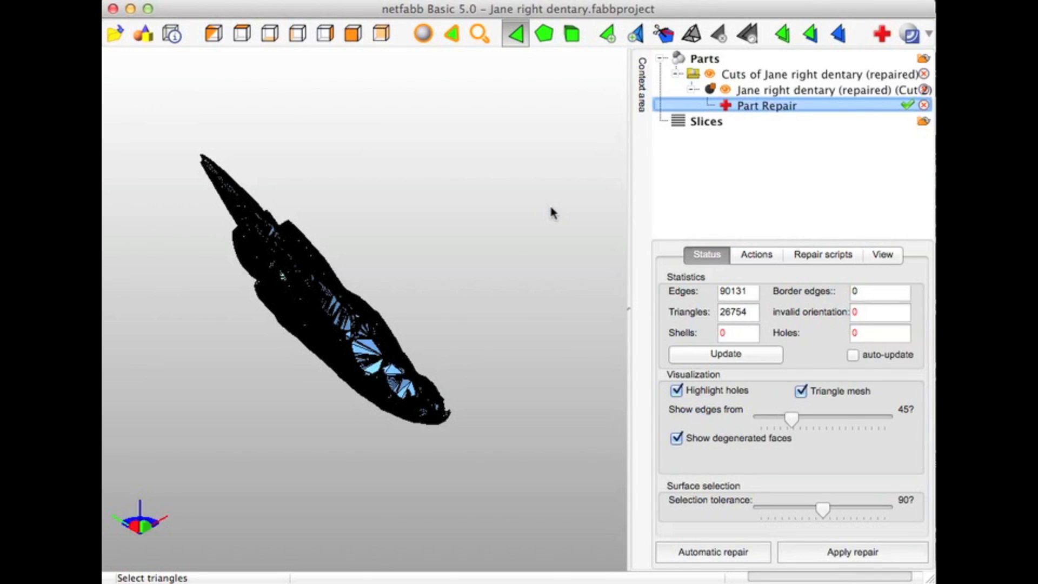
Export the front piece as STL to Downloads, replacing the first "repaired" in its file name with "demo" and repairing the mesh for export
left_click(103, 1)
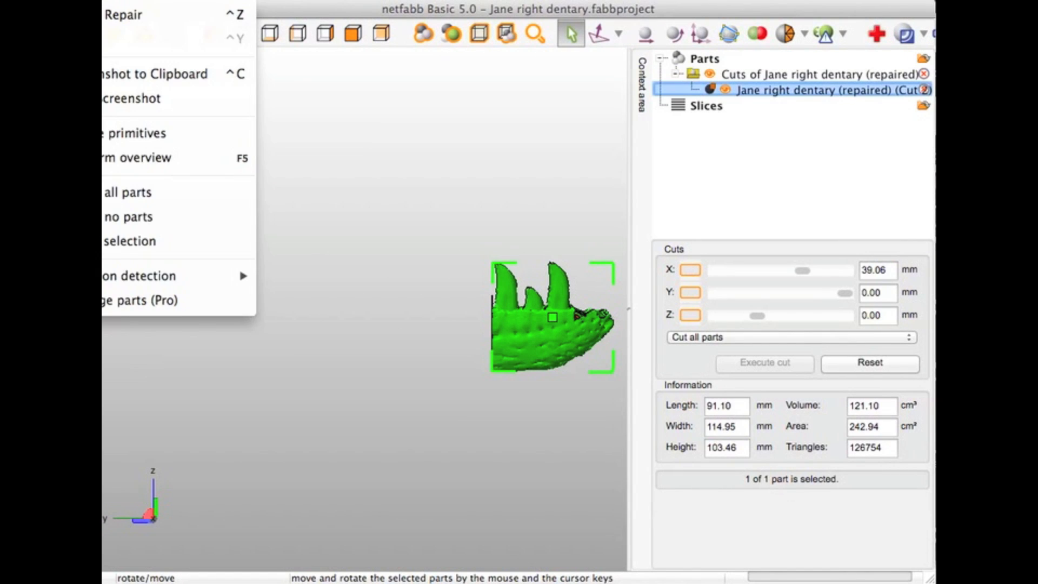
mouse_move(169, 74)
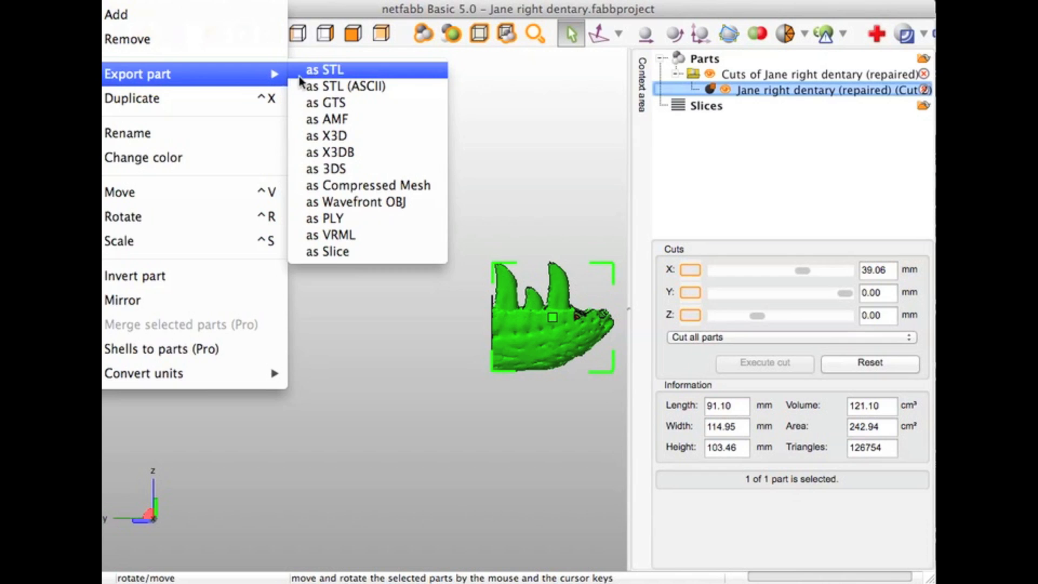
left_click(323, 72)
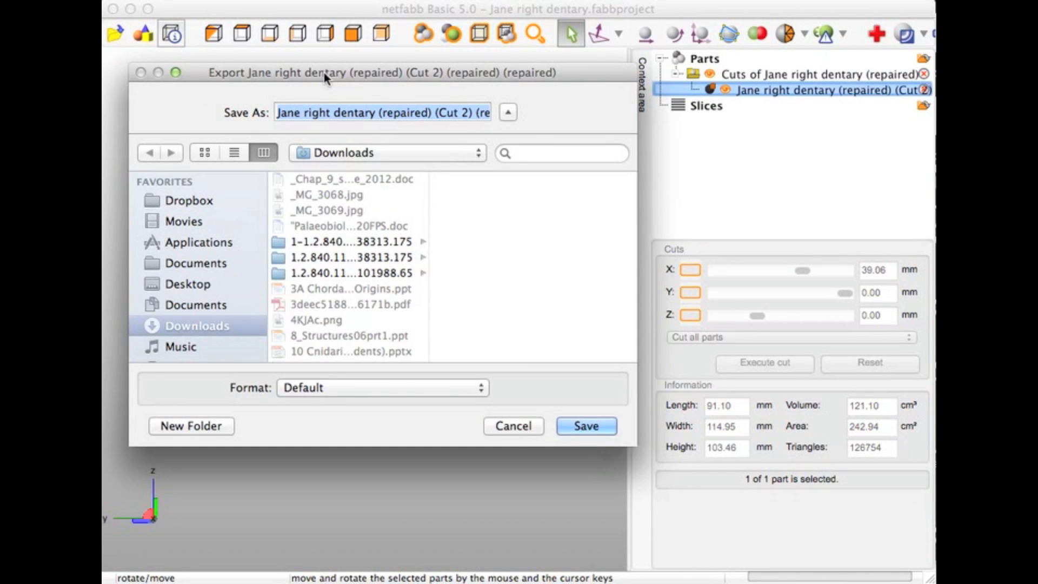
left_click(400, 112)
left_click_drag(429, 112, 381, 112)
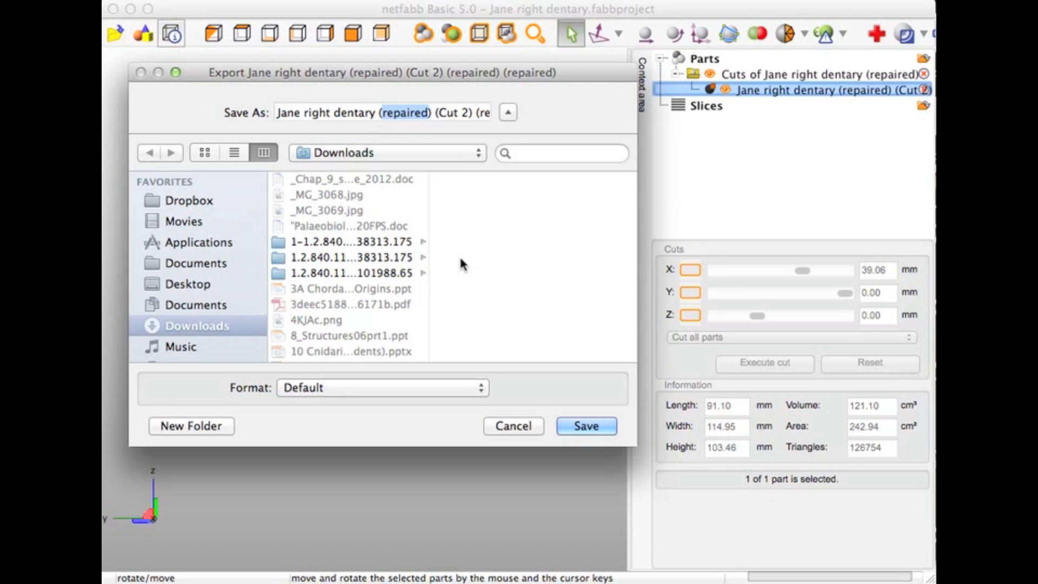
type("demo")
left_click(575, 425)
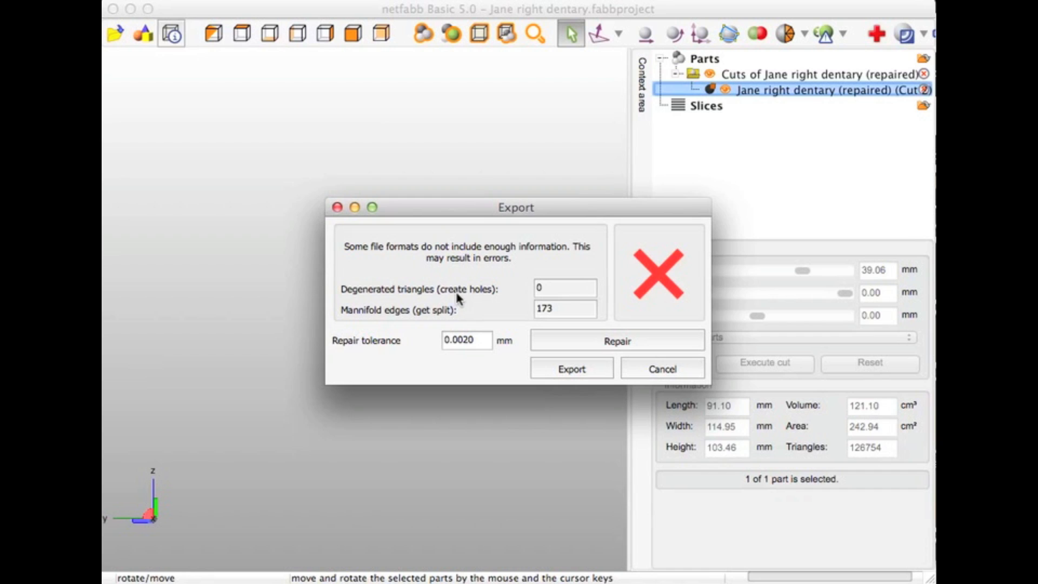
left_click(578, 339)
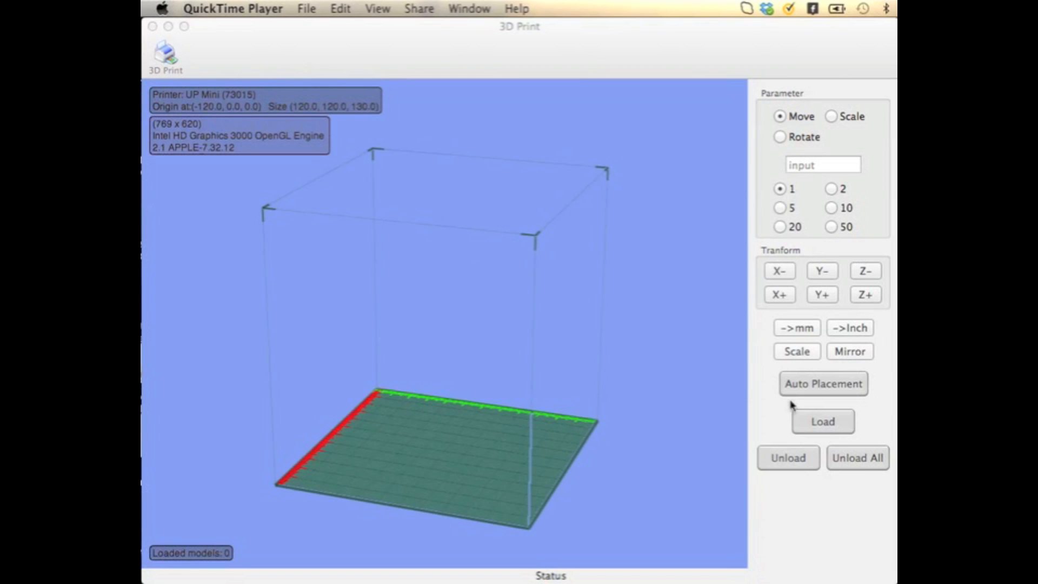
Switch to UP, load the Jane right dentary (demo) STL from Downloads and place it automatically on the print platform
left_click(806, 421)
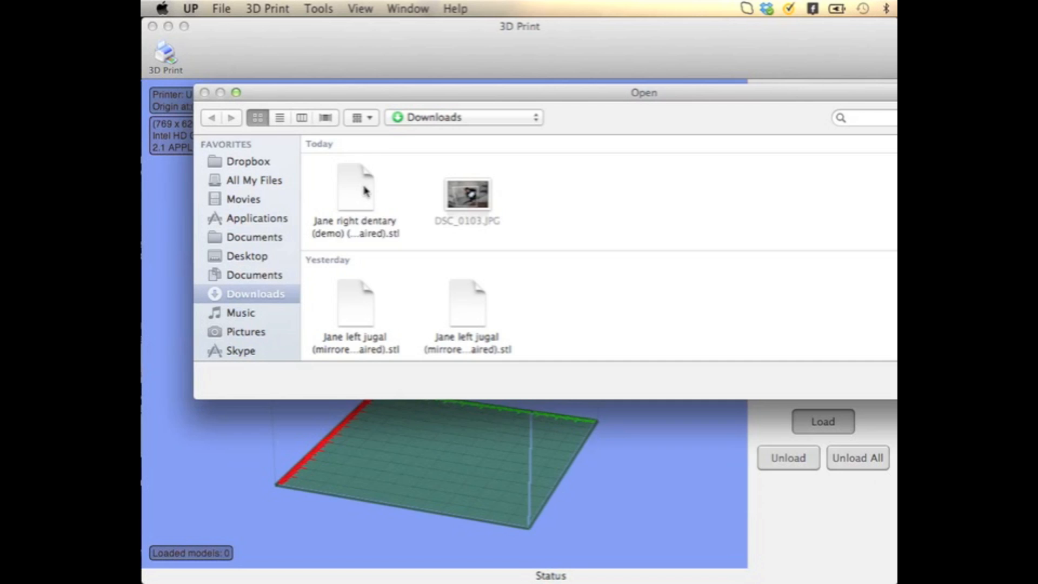
left_click(364, 190)
key("Return")
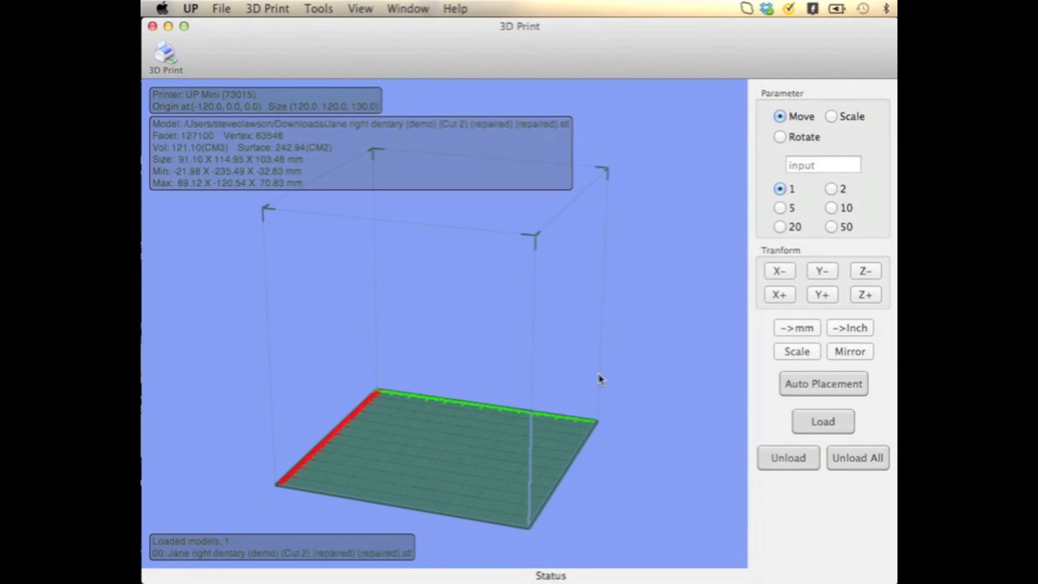
left_click_drag(500, 316, 519, 378)
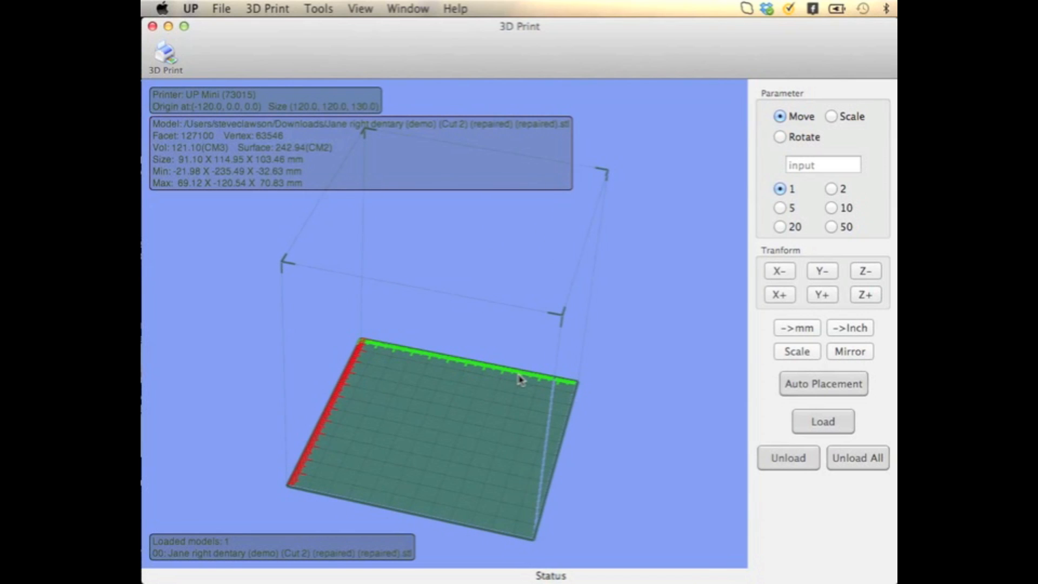
left_click(798, 385)
Rotate the dentary piece twice by 10 degrees in the negative direction about the Z axis
mouse_move(478, 330)
left_mouse_down()
mouse_move(457, 399)
mouse_move(462, 524)
mouse_move(443, 510)
mouse_move(443, 520)
mouse_move(437, 469)
mouse_move(465, 335)
left_mouse_up()
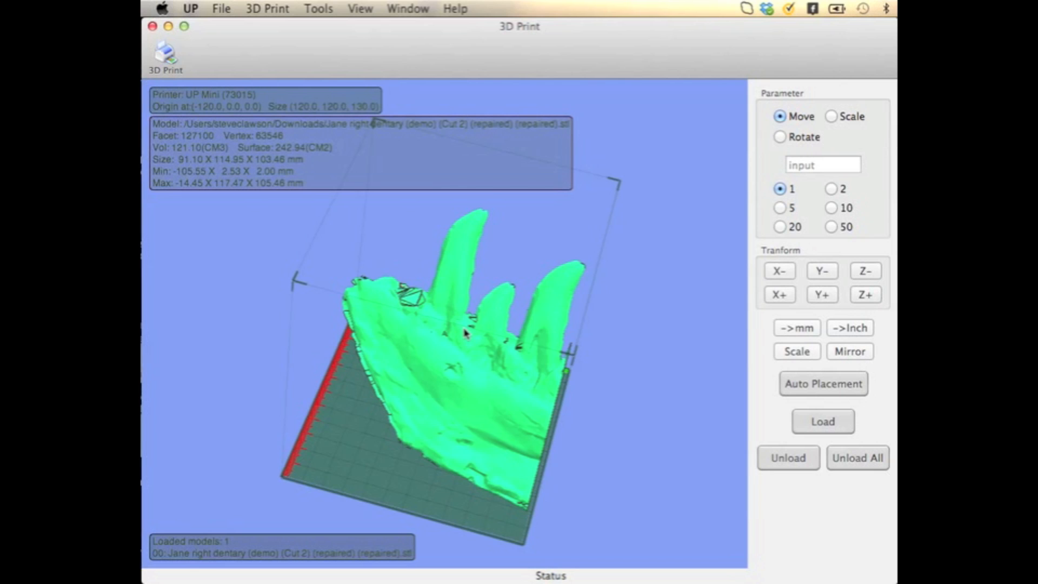
left_click_drag(466, 332, 439, 496)
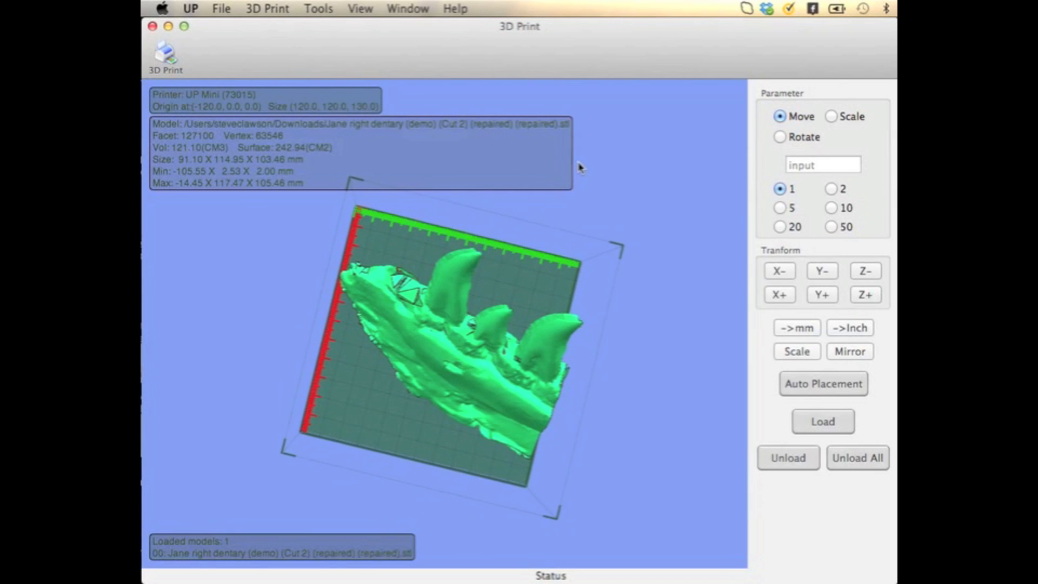
left_click(780, 137)
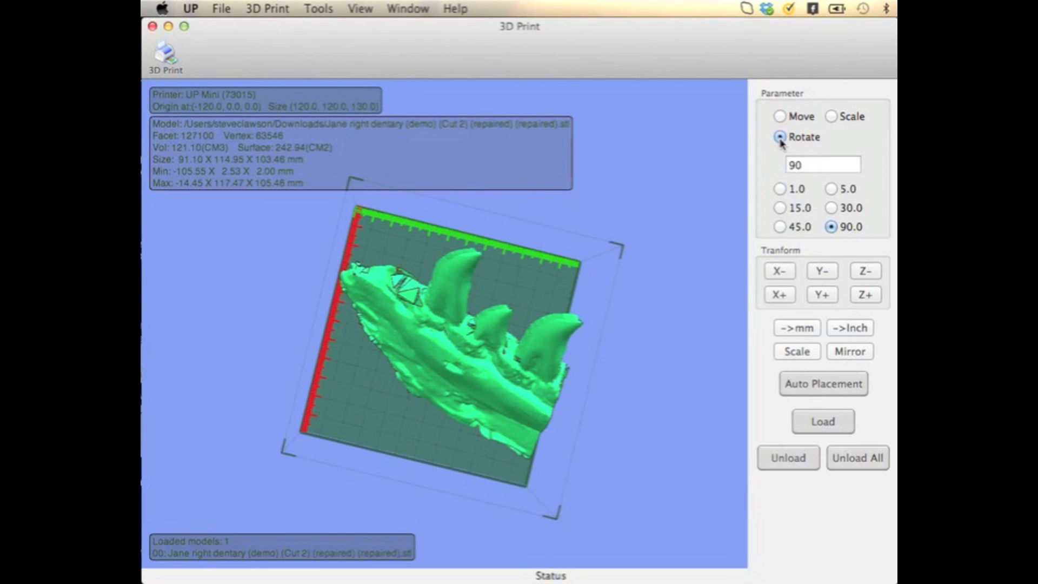
left_click_drag(813, 164, 725, 160)
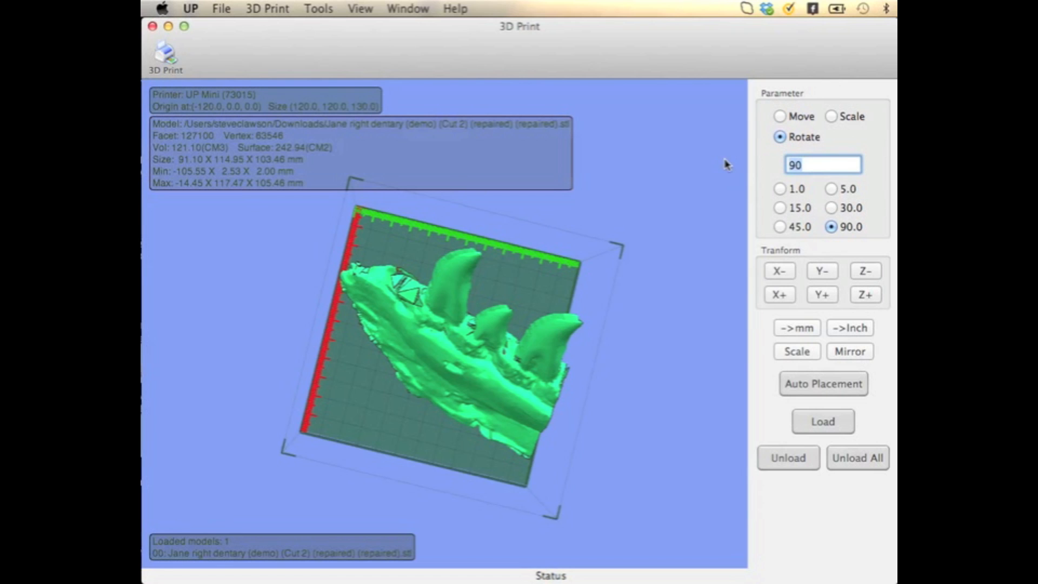
type("10")
left_click(867, 279)
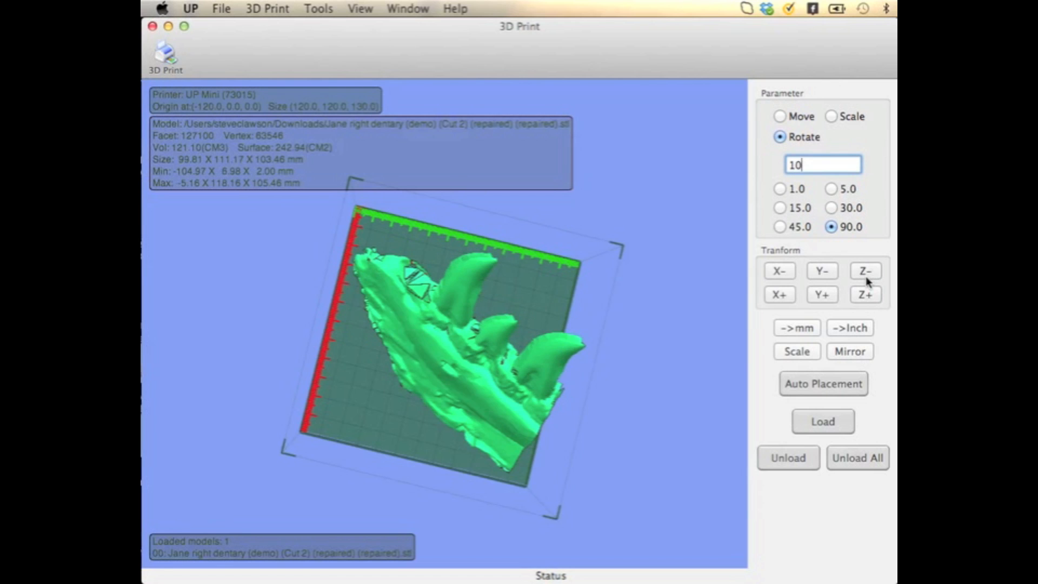
left_click(866, 278)
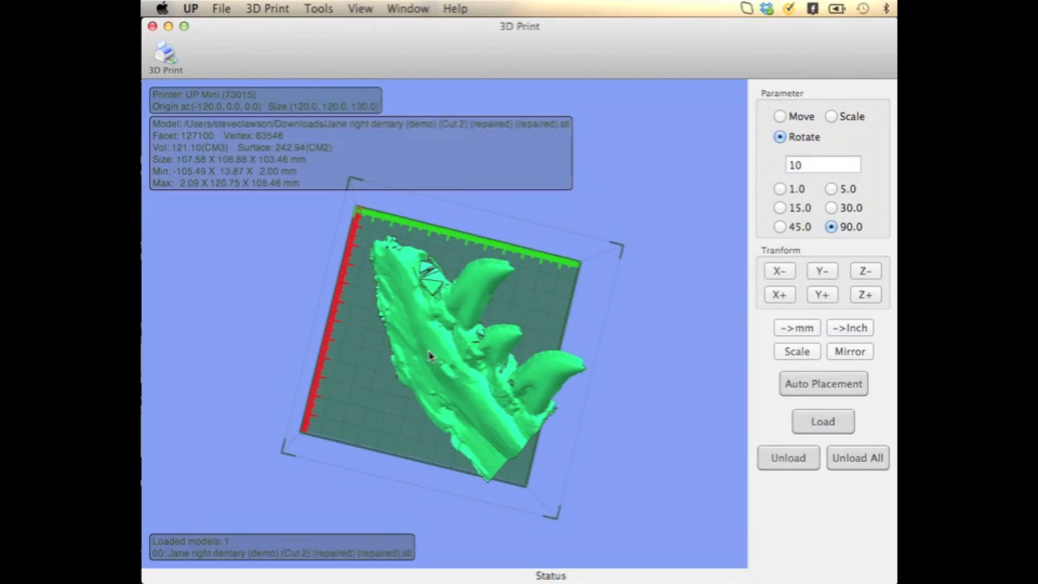
Run automatic placement again on the rotated dentary piece and check how it sits on the platform
left_click_drag(430, 356, 409, 370)
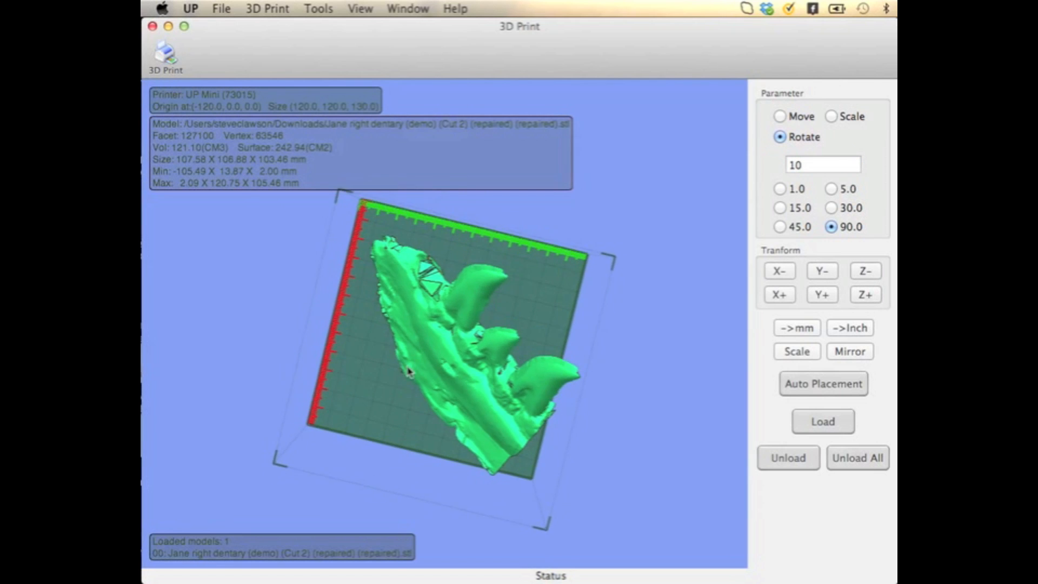
left_click(848, 387)
left_click_drag(398, 364, 410, 354)
Move the dentary piece in 2 mm increments, trying and reversing one negative Y move and shifting it 4 mm along negative X
left_click(780, 117)
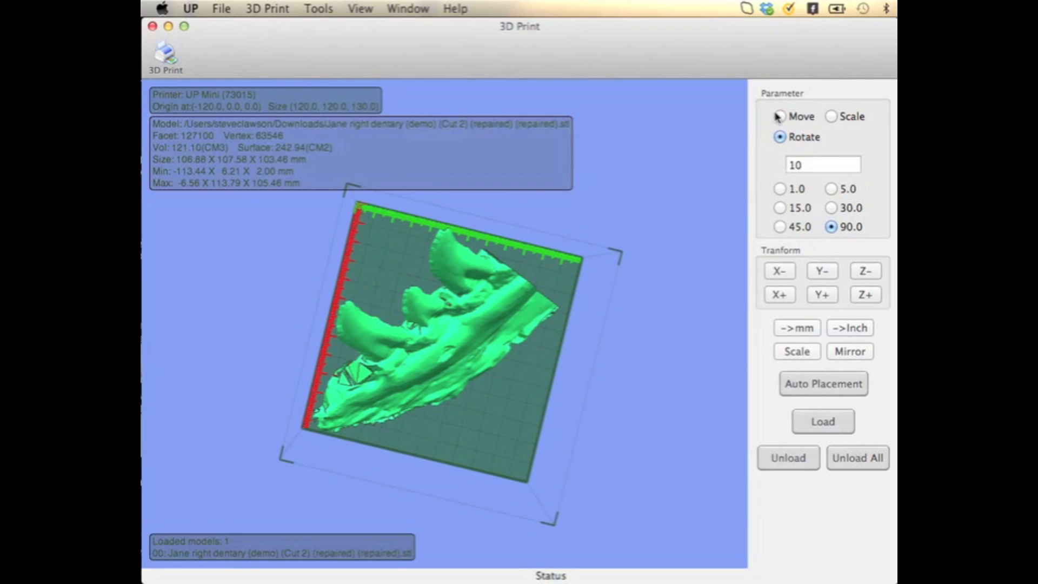
double_click(855, 163)
type("2")
left_click(824, 272)
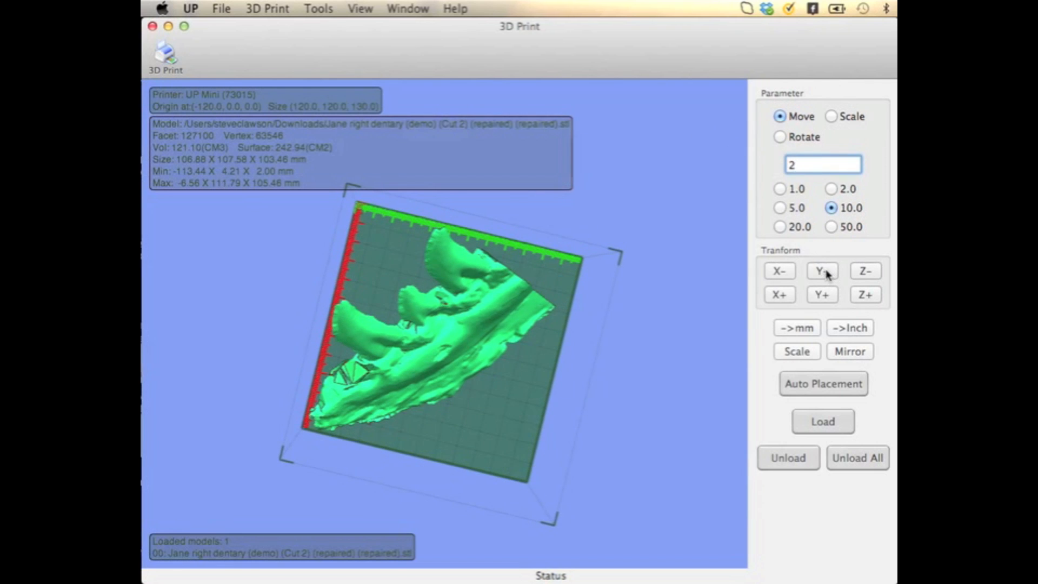
left_click(823, 295)
left_click(787, 279)
left_click(782, 277)
middle_click_drag(548, 303, 577, 132)
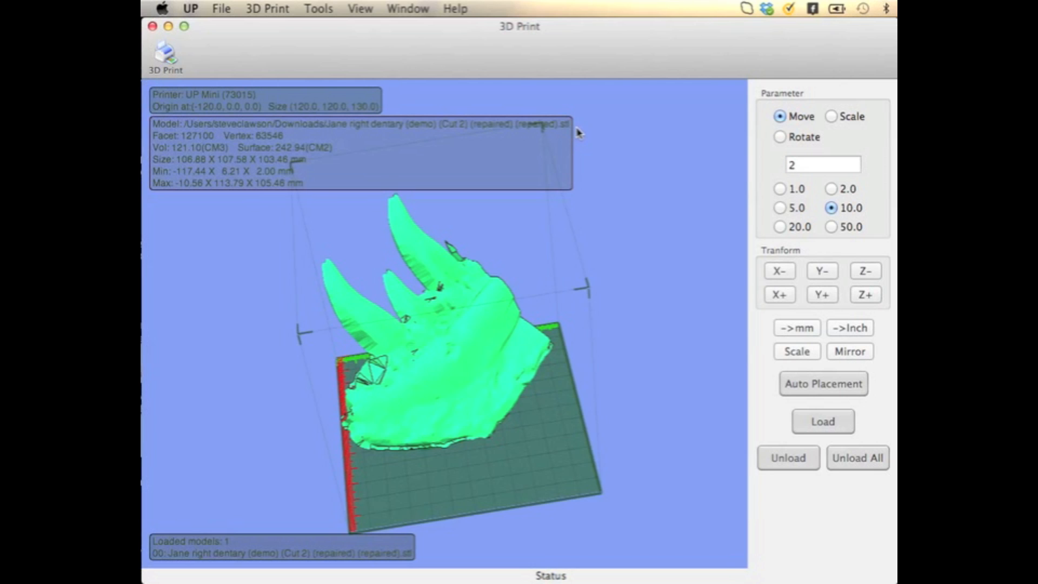
Open the print setup and examine the available Z resolutions, leaving 0.20 mm selected
left_click(265, 8)
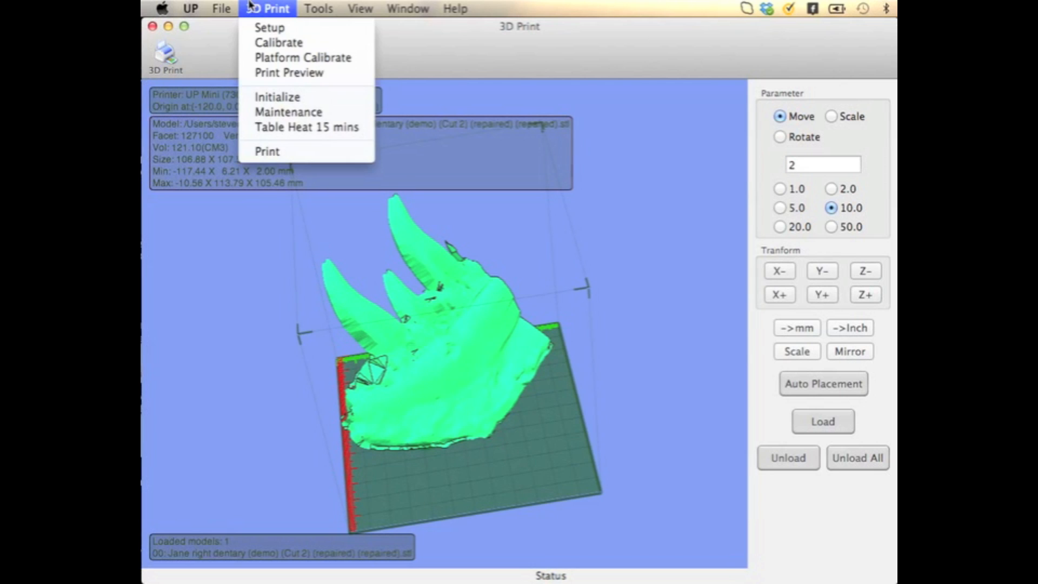
left_click(265, 29)
left_click(620, 138)
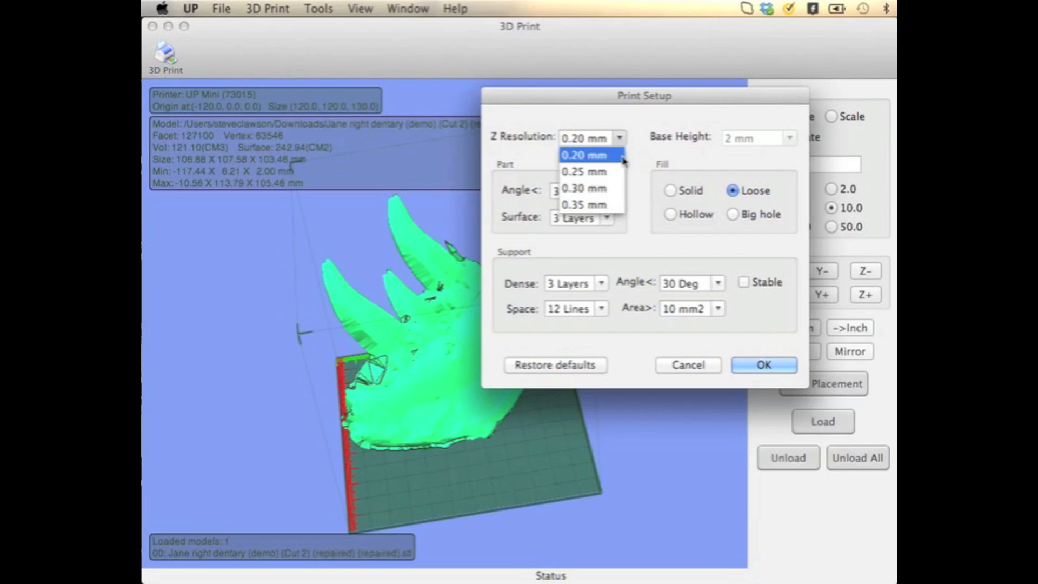
left_click(640, 162)
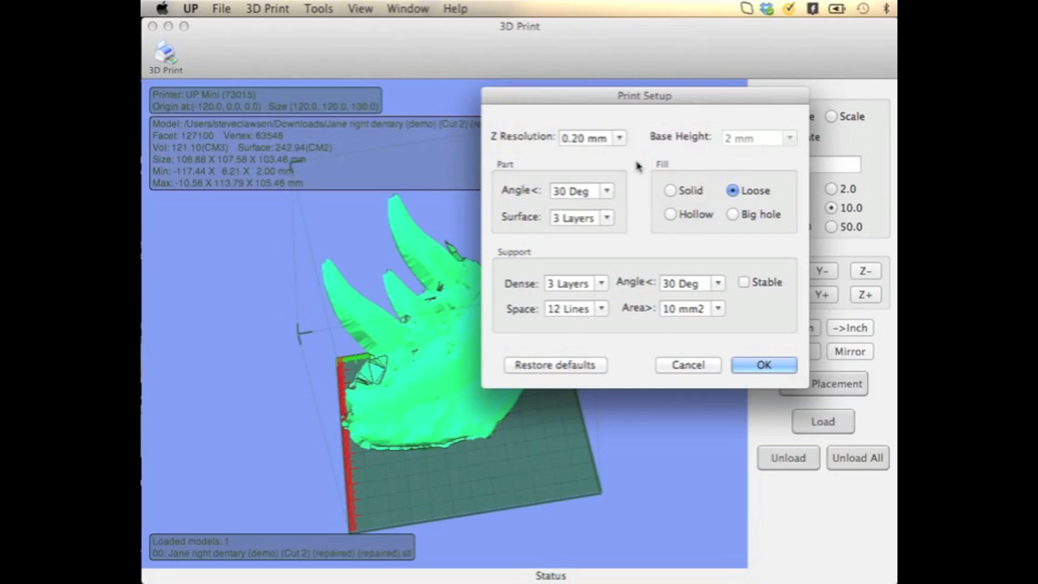
Examine the part angle choices and the support area choices, keeping 30 Deg and 10 mm2
left_click(606, 192)
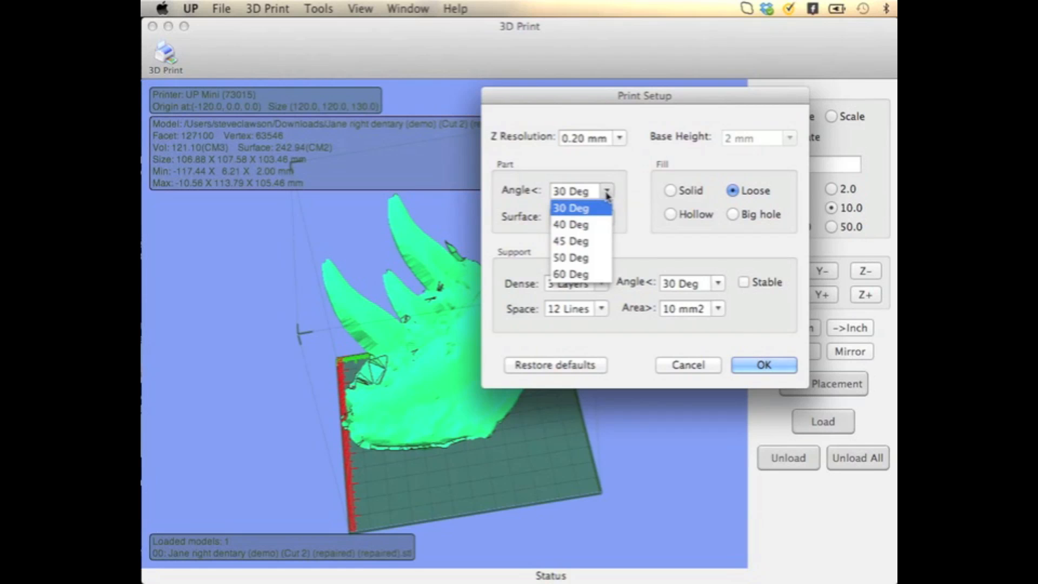
left_click(606, 194)
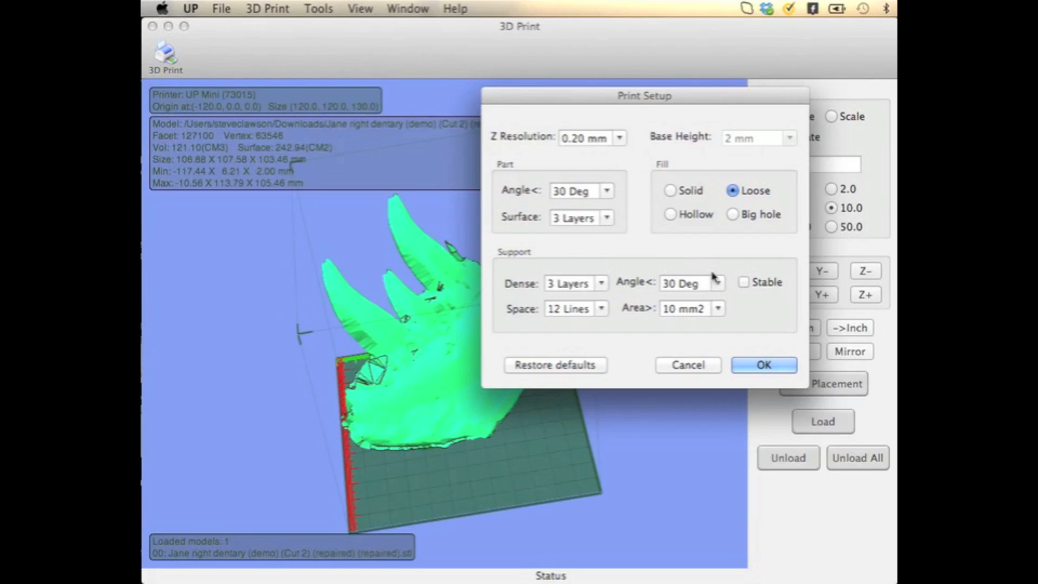
left_click(718, 309)
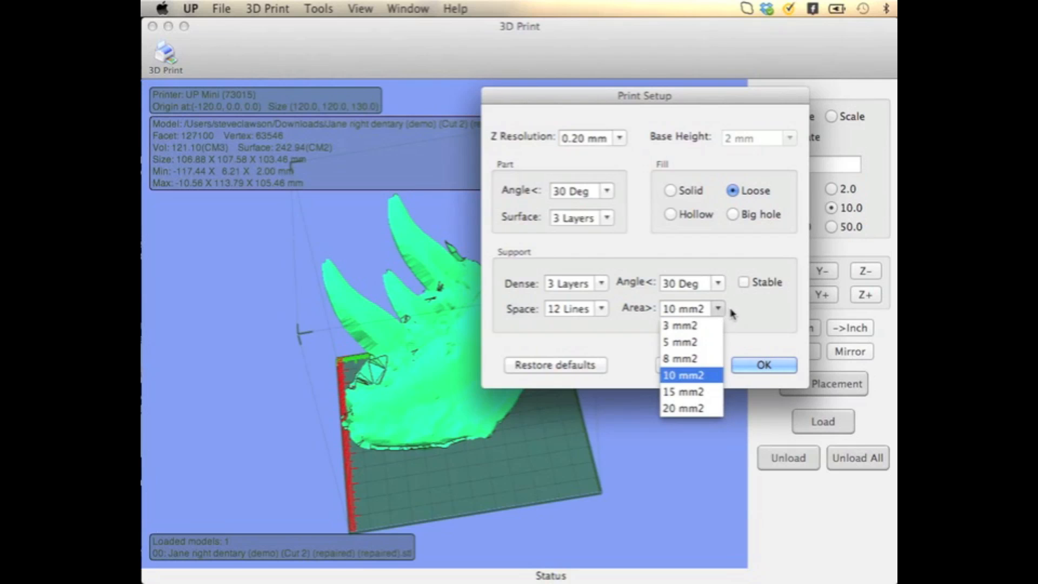
left_click(735, 314)
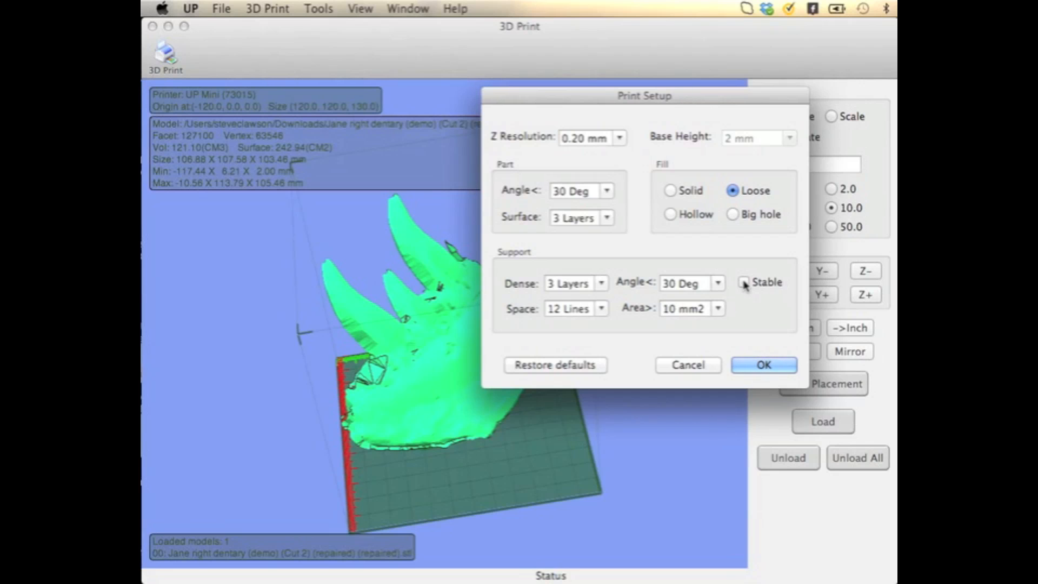
Check the Stable and support space options, then accept the print setup with Stable off and 12 Lines spacing
left_click(744, 283)
left_click(745, 282)
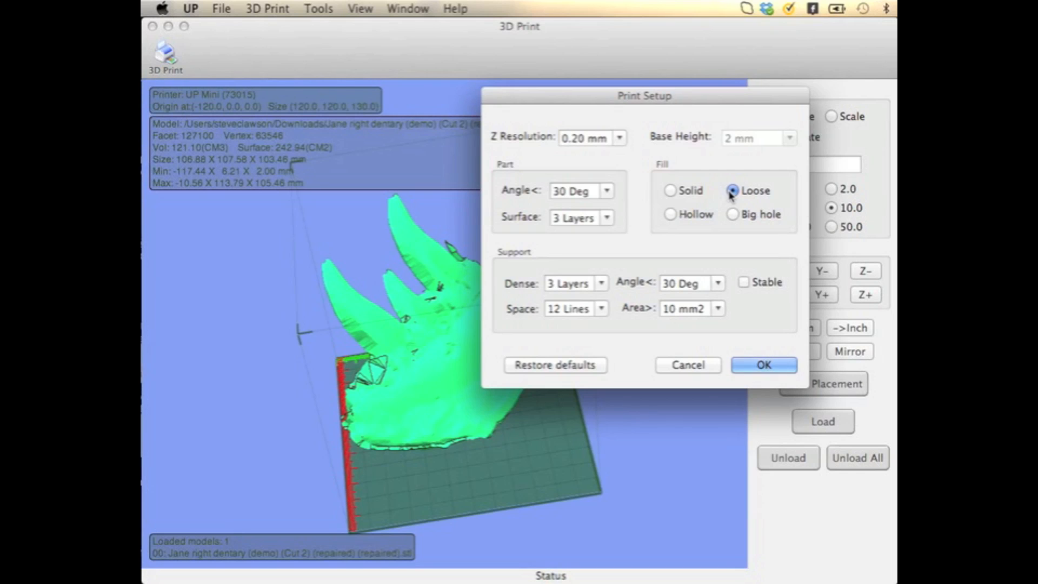
left_click(599, 321)
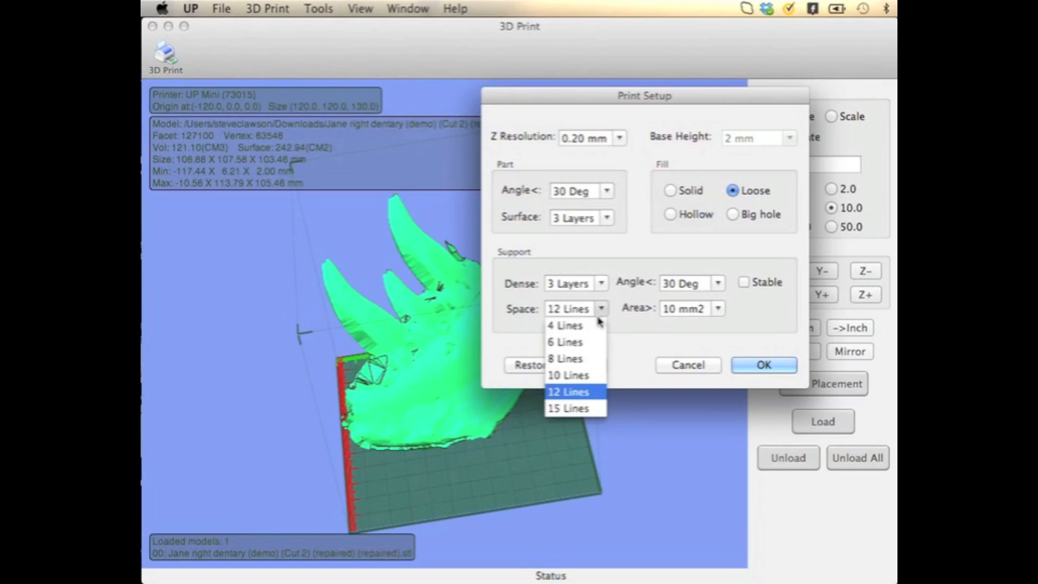
left_click(631, 342)
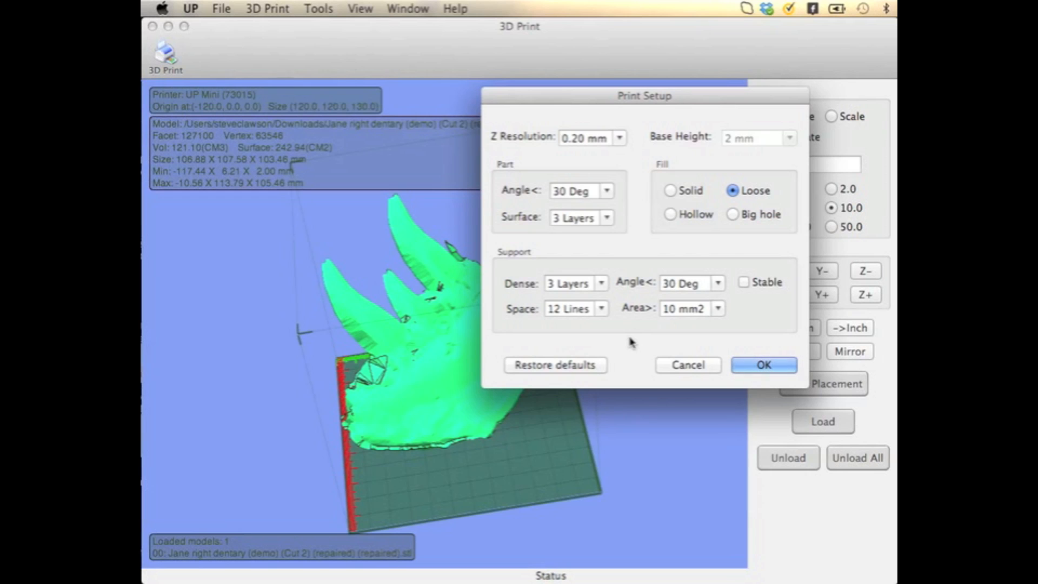
left_click(762, 365)
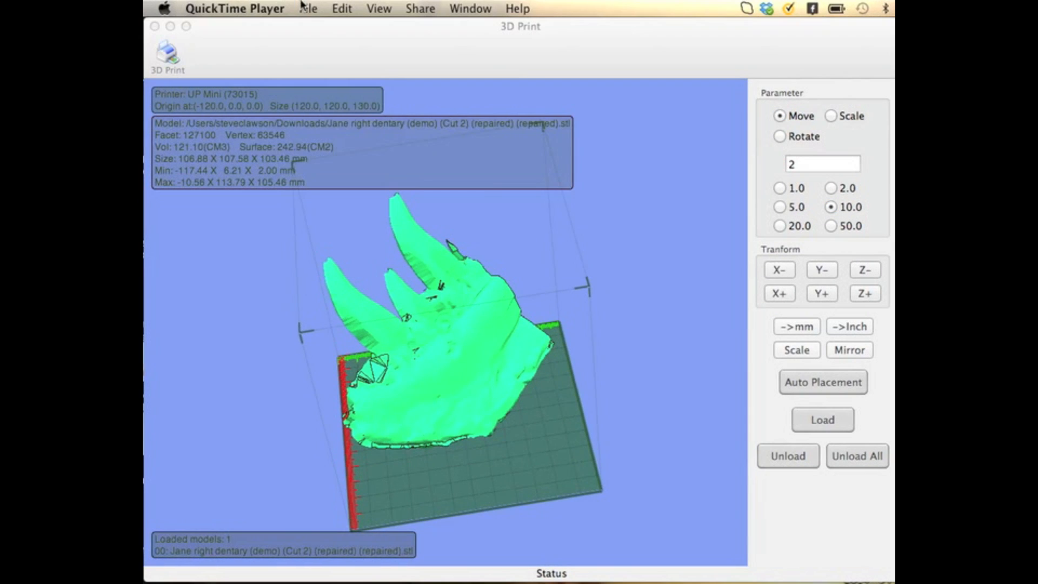
Open a new spool entry in the printer maintenance and keep ABS as its material
left_click(316, 7)
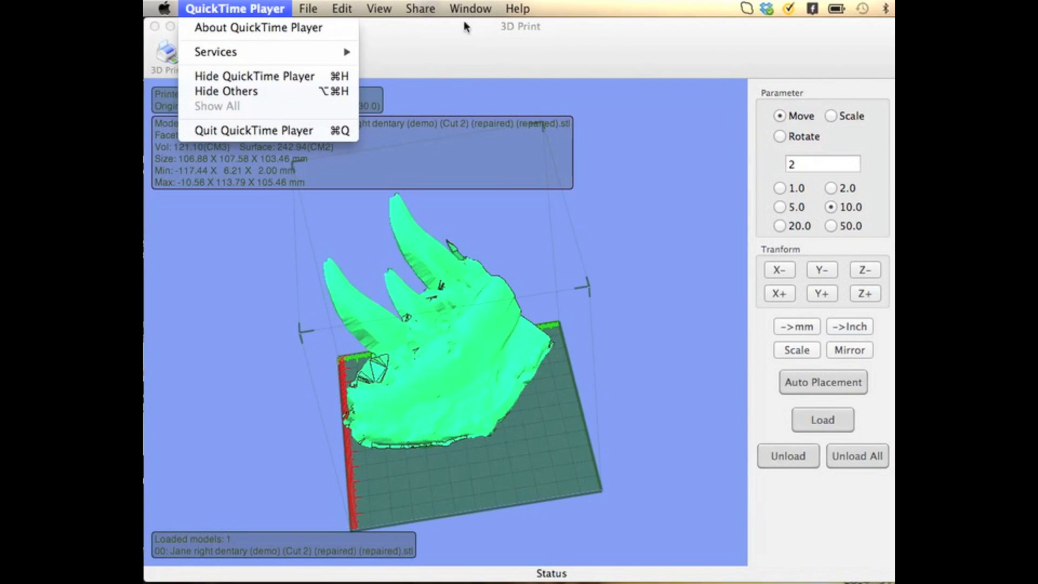
left_click(481, 30)
left_click(269, 8)
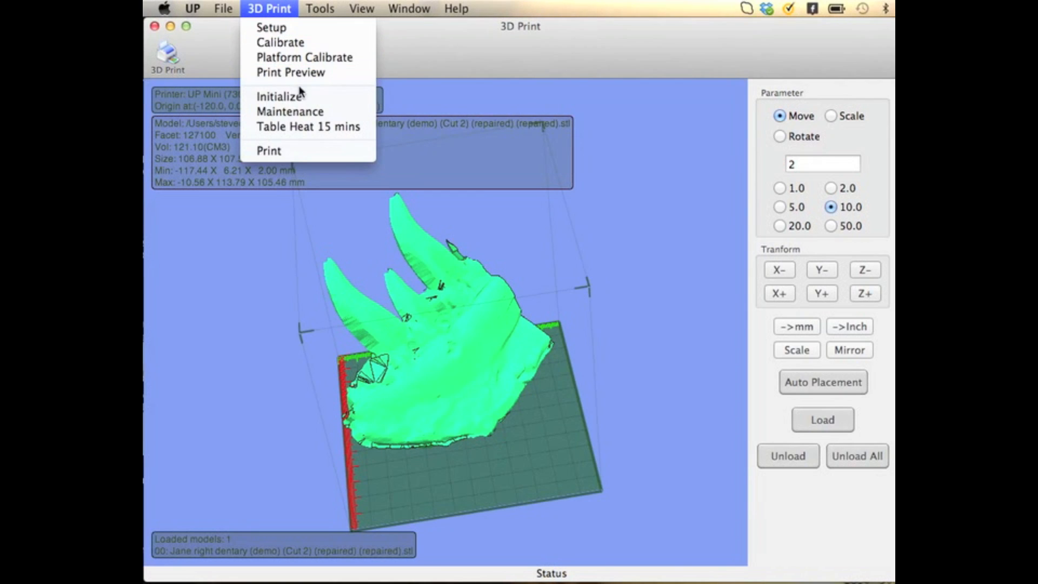
left_click(306, 108)
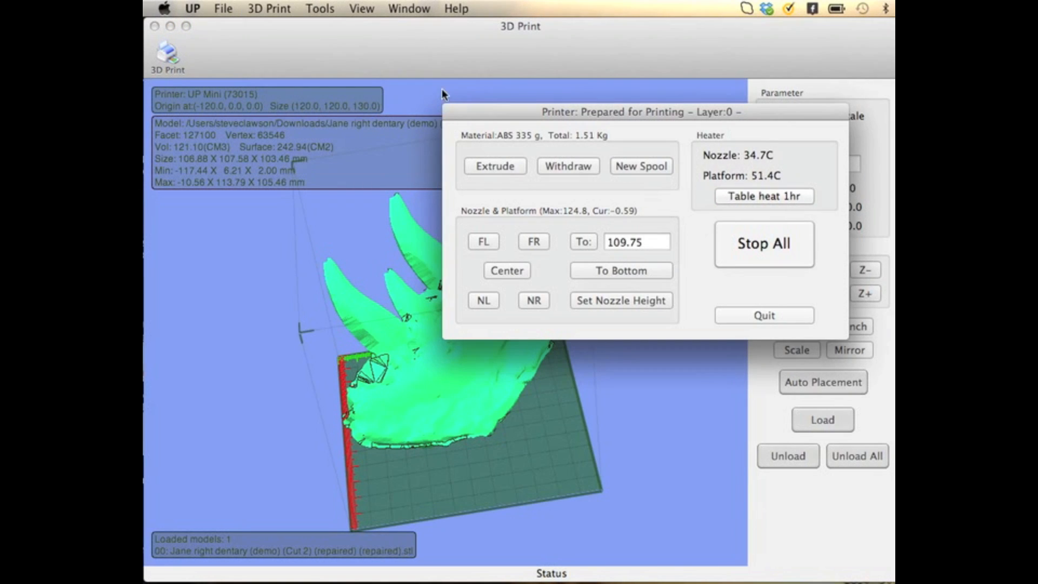
left_click(639, 166)
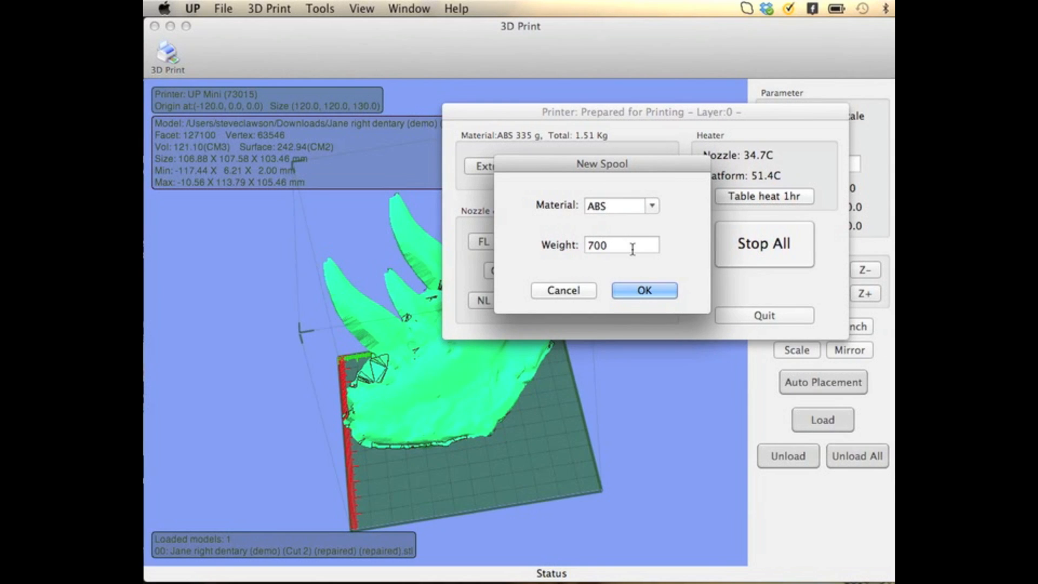
left_click(652, 209)
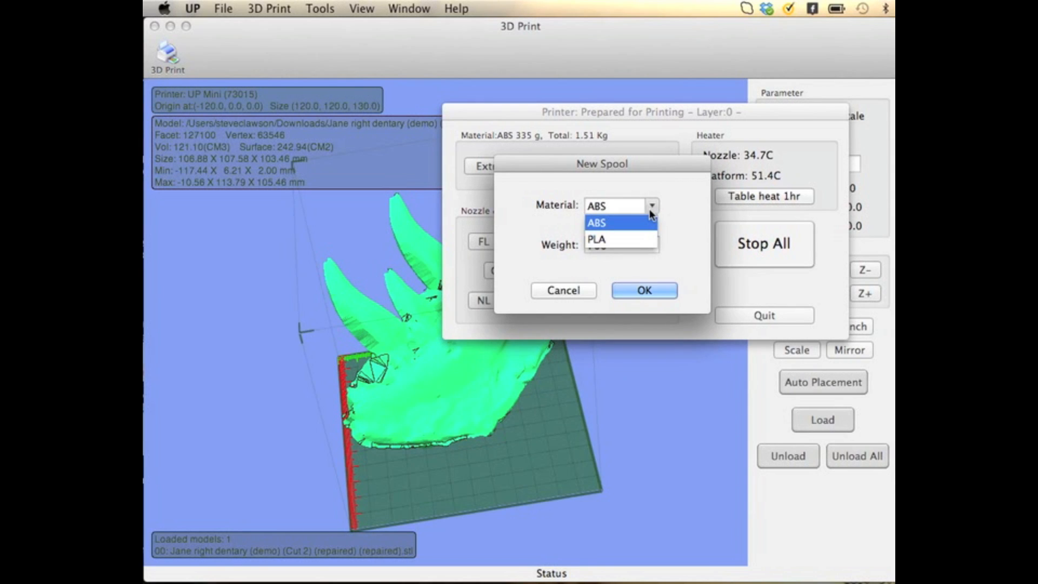
left_click(652, 210)
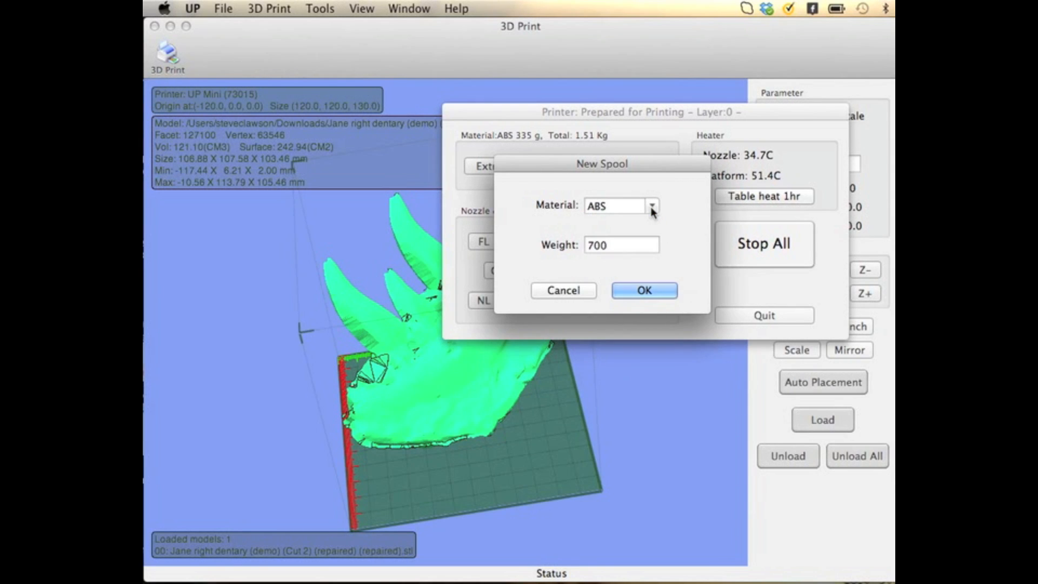
Set the new spool's weight to 1000, confirm the spool and close the printer maintenance
double_click(621, 244)
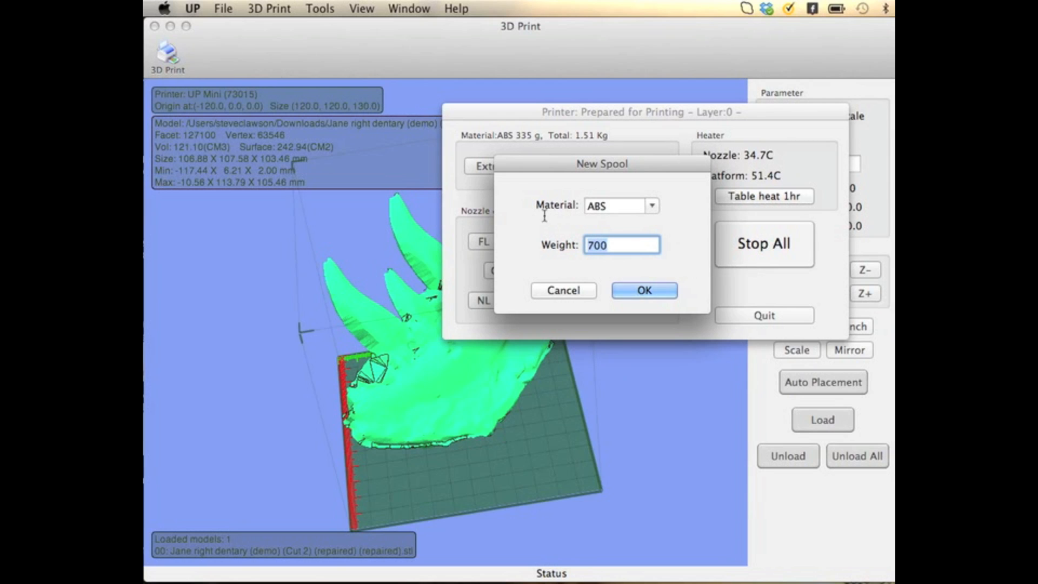
left_click(620, 247)
key("BackSpace")
key("BackSpace")
key("BackSpace")
type("1000")
left_click(646, 291)
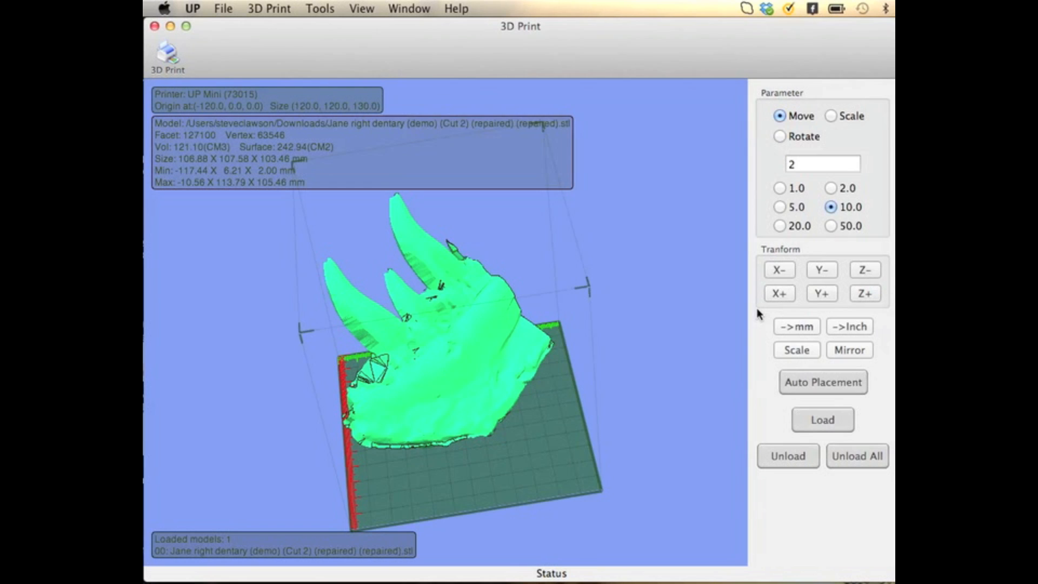
Run a print preview of the dentary piece at Fine quality with Unsolid Model enabled, and dismiss the estimate
left_click(260, 7)
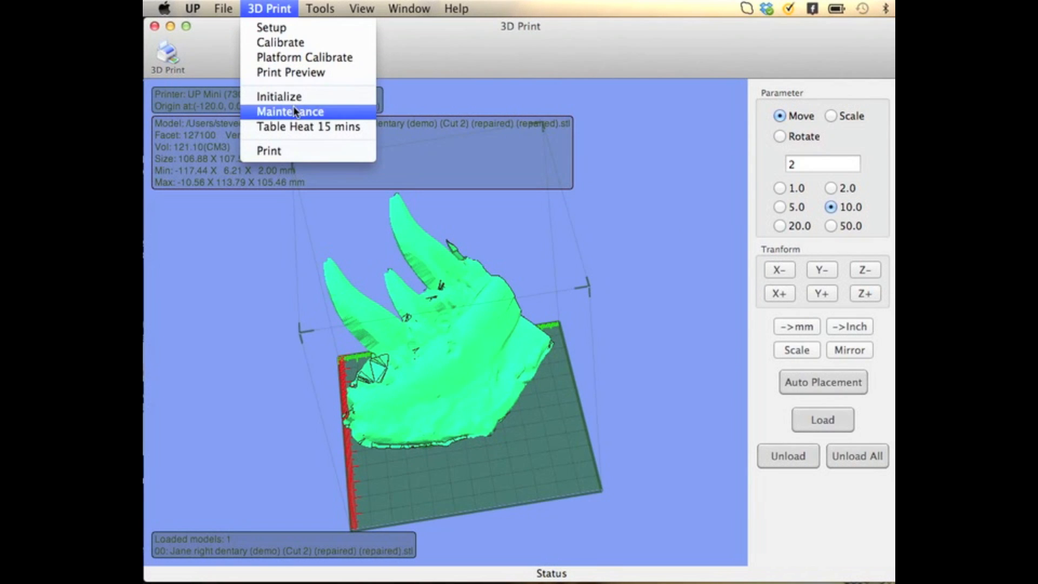
left_click(295, 73)
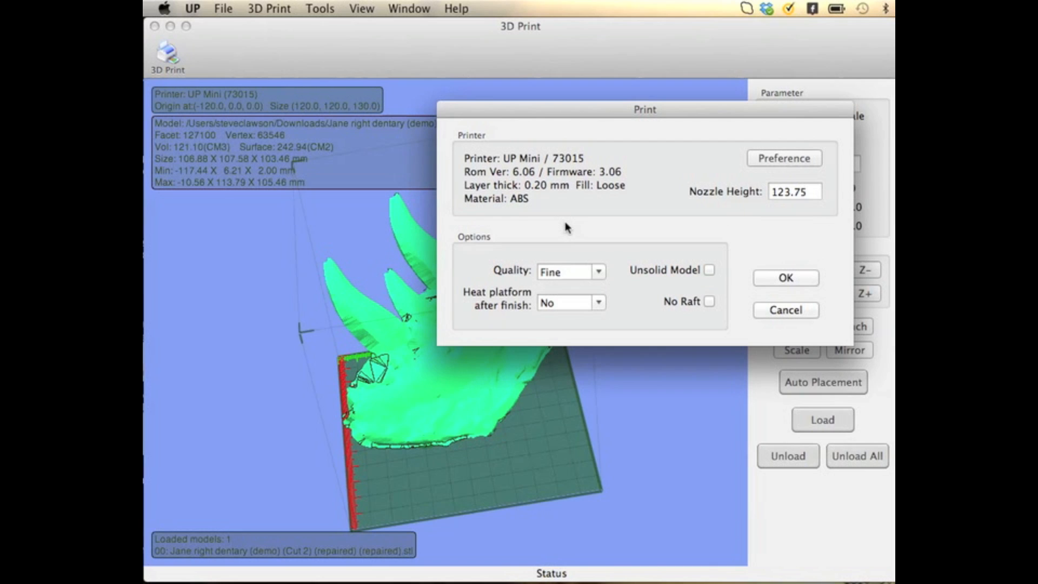
left_click(599, 271)
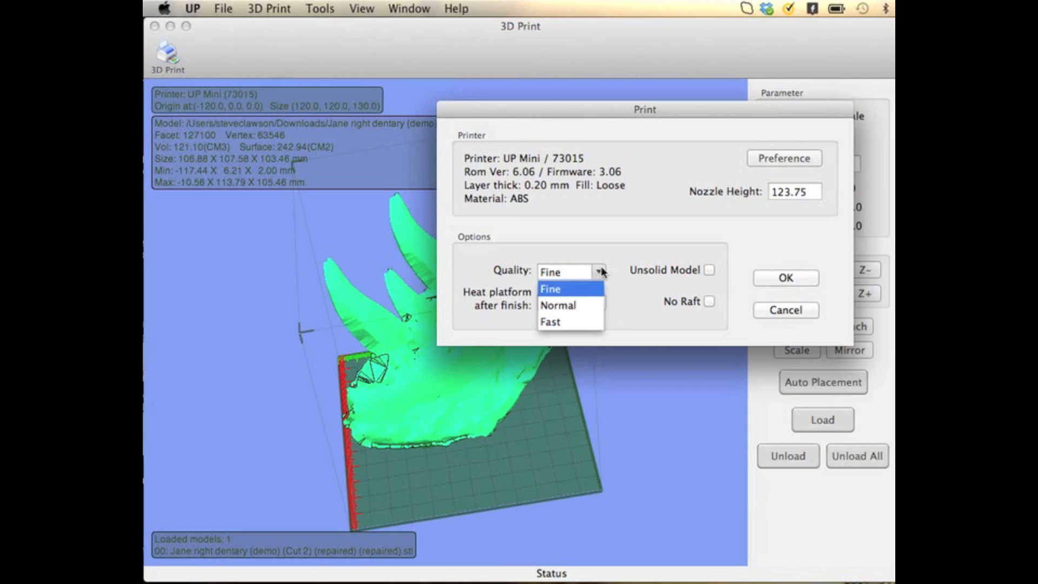
left_click(607, 251)
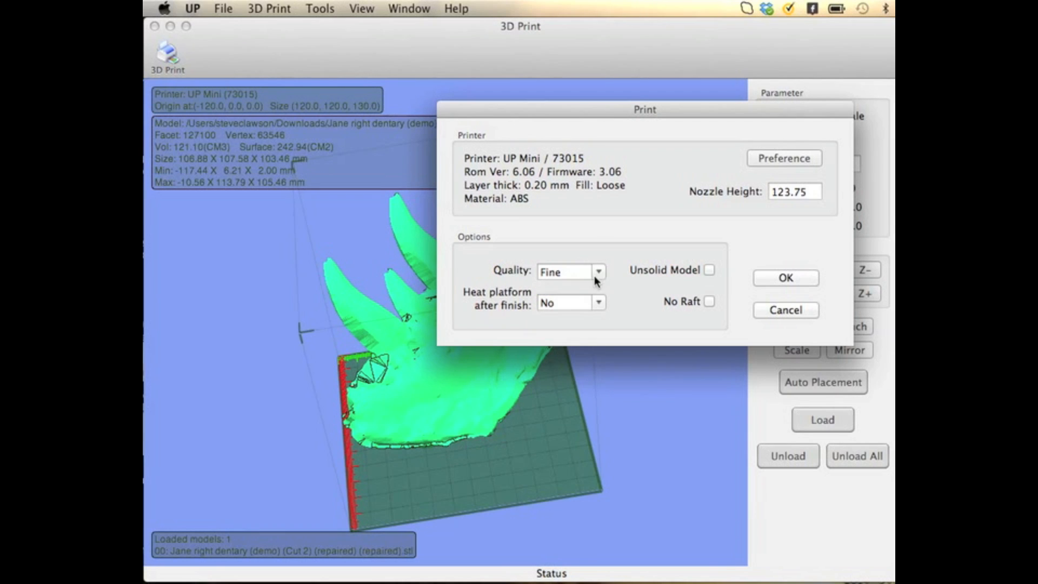
left_click(708, 270)
left_click(782, 278)
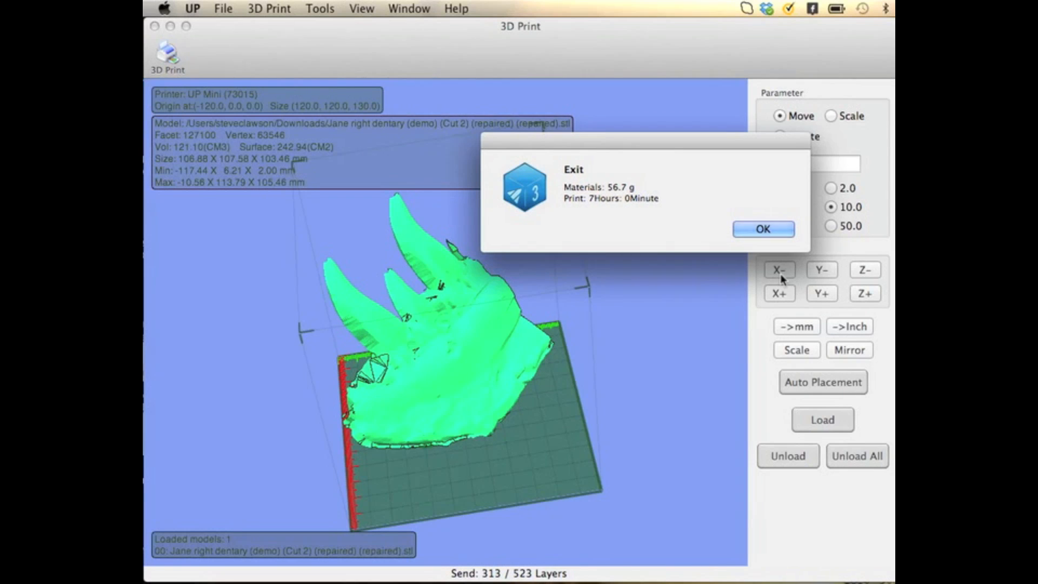
left_click(751, 226)
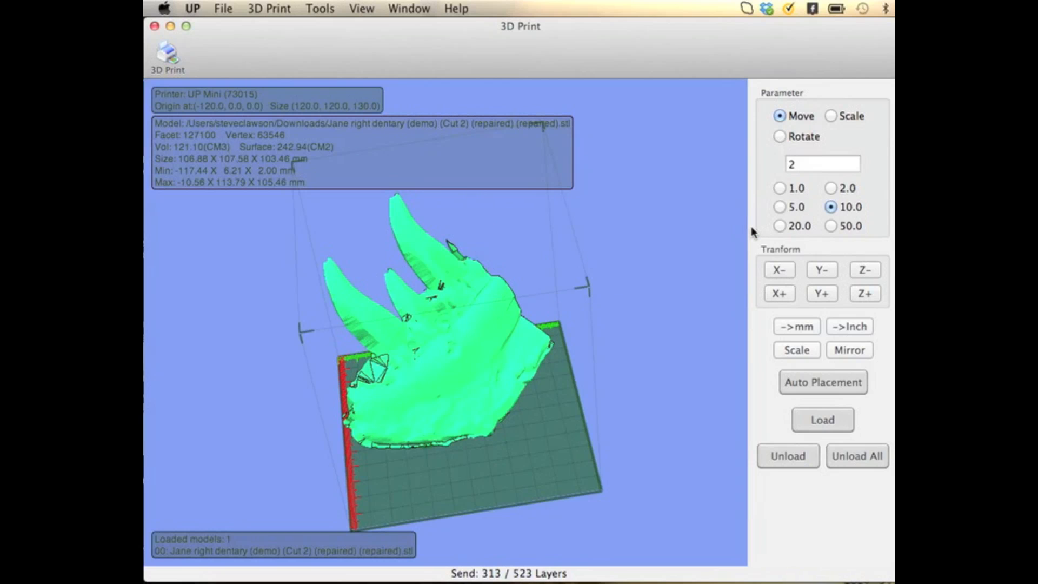